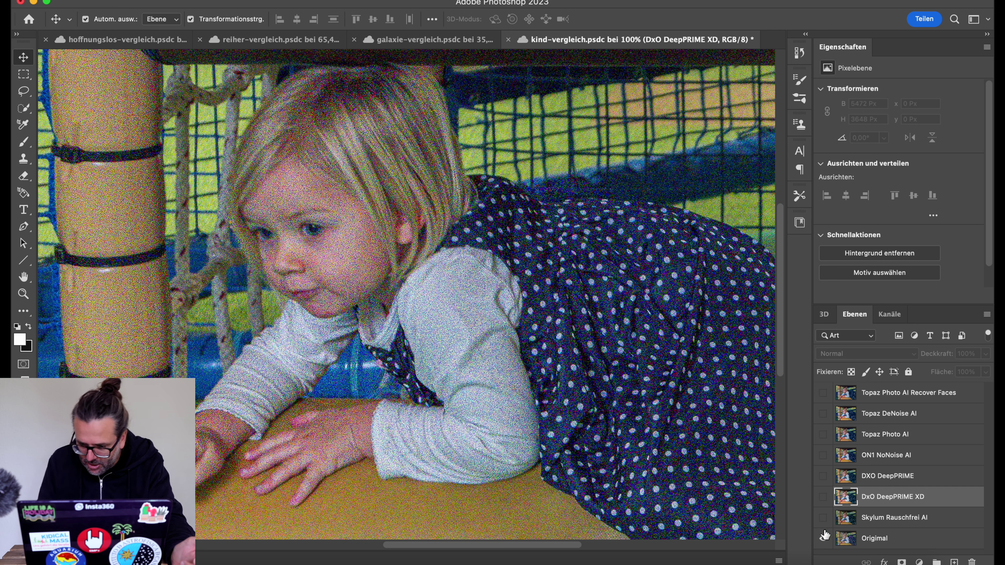
Step: Rename the bottom layer of the child photo comparison to "Original"
double_click(876, 539)
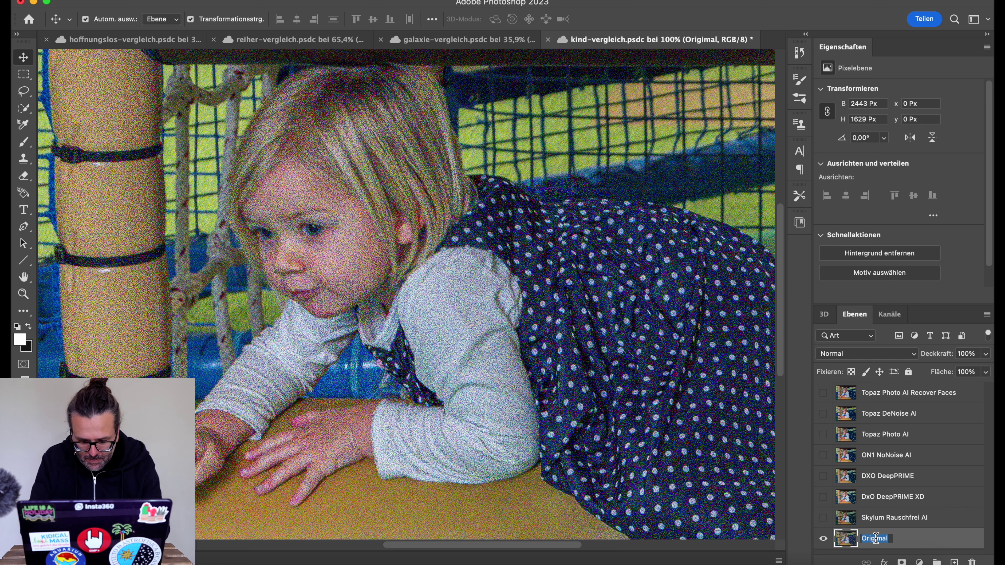
text(Original)
key(Return)
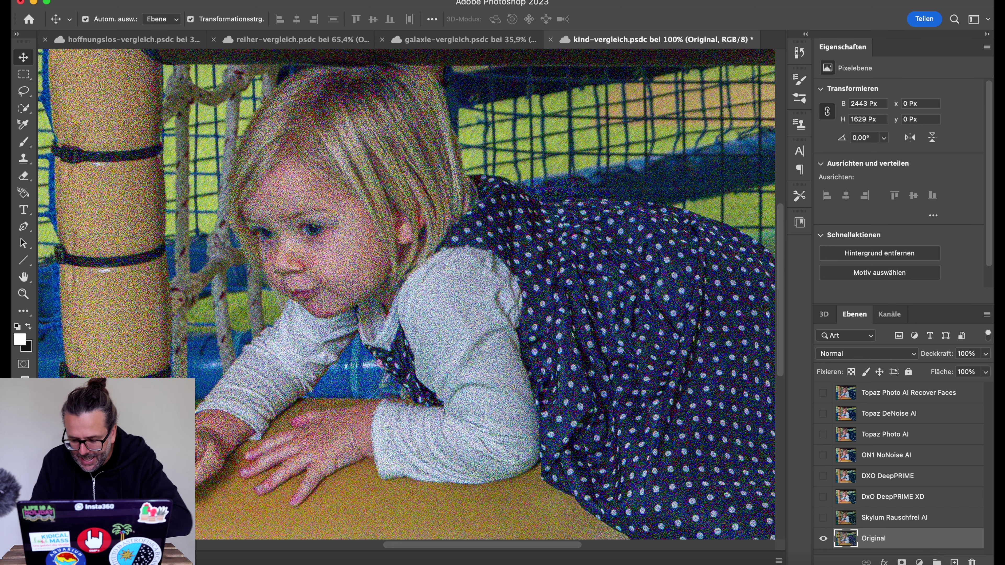
Step: Show the Skylum Rauschfrei AI, DxO DeepPRIME XD and DXO DeepPRIME layers one by one to compare their noise reduction
click(823, 518)
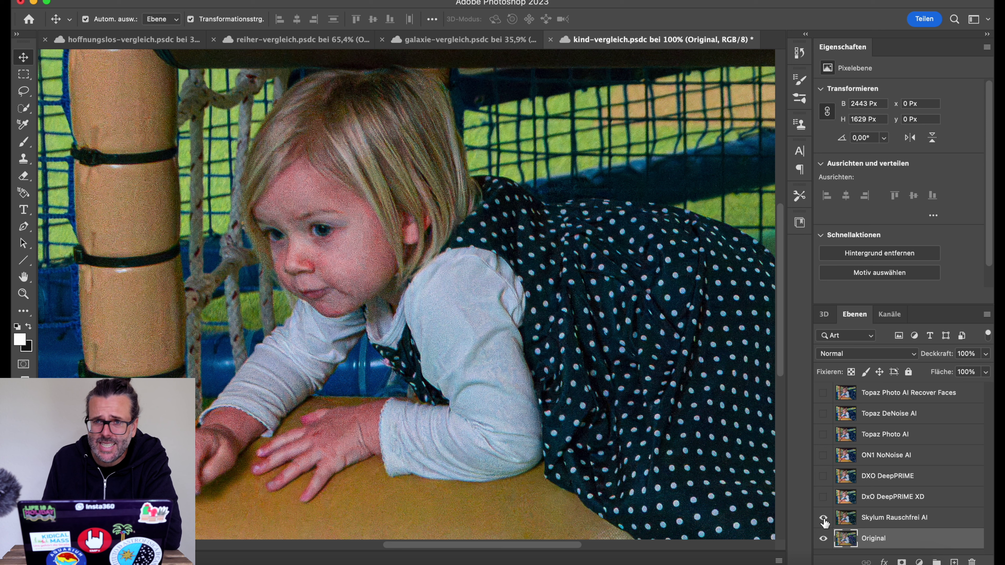
click(824, 497)
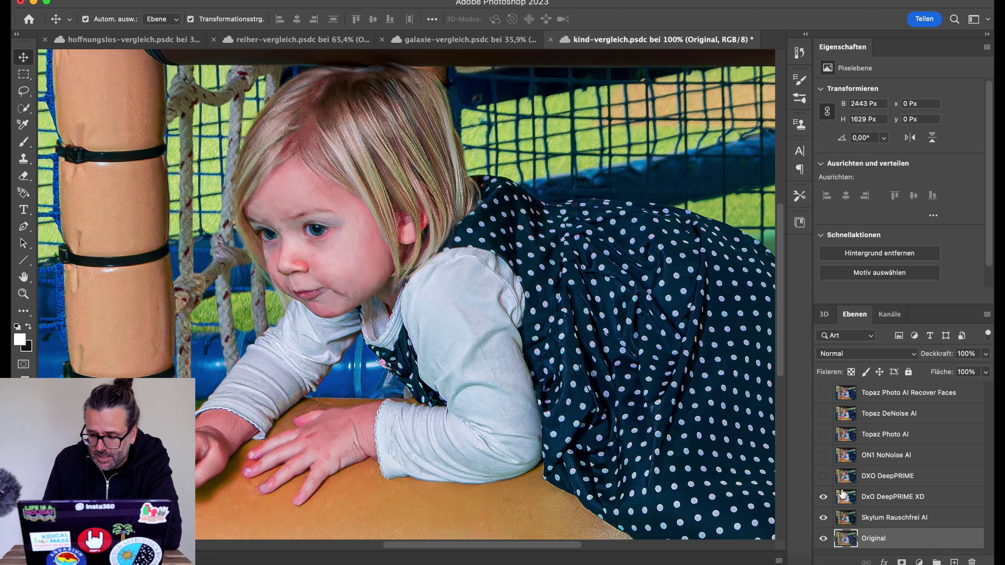
click(824, 476)
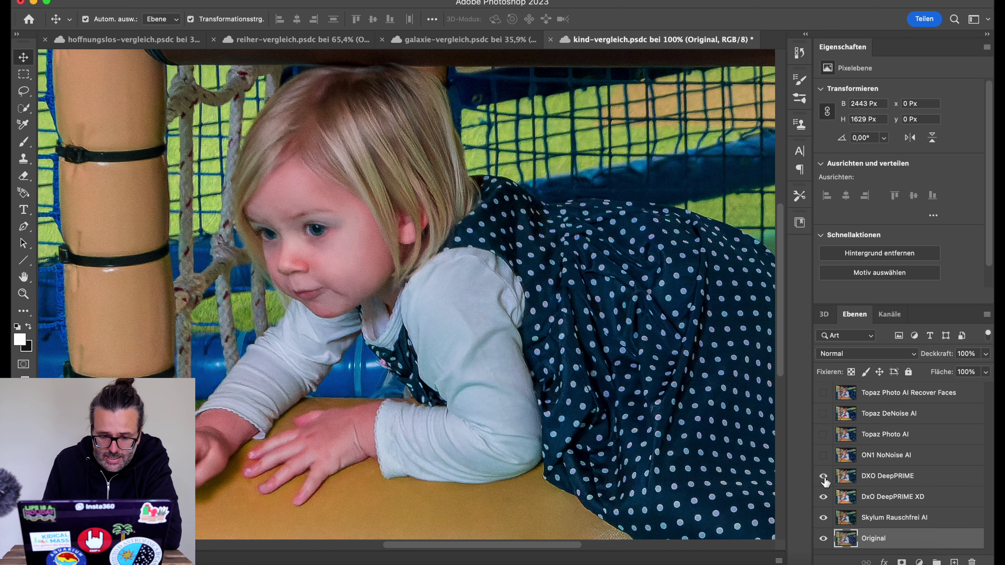
Step: Hide the DxO DeepPRIME XD and Skylum Rauschfrei AI layers and toggle DXO DeepPRIME off and on against the original
click(823, 497)
click(823, 514)
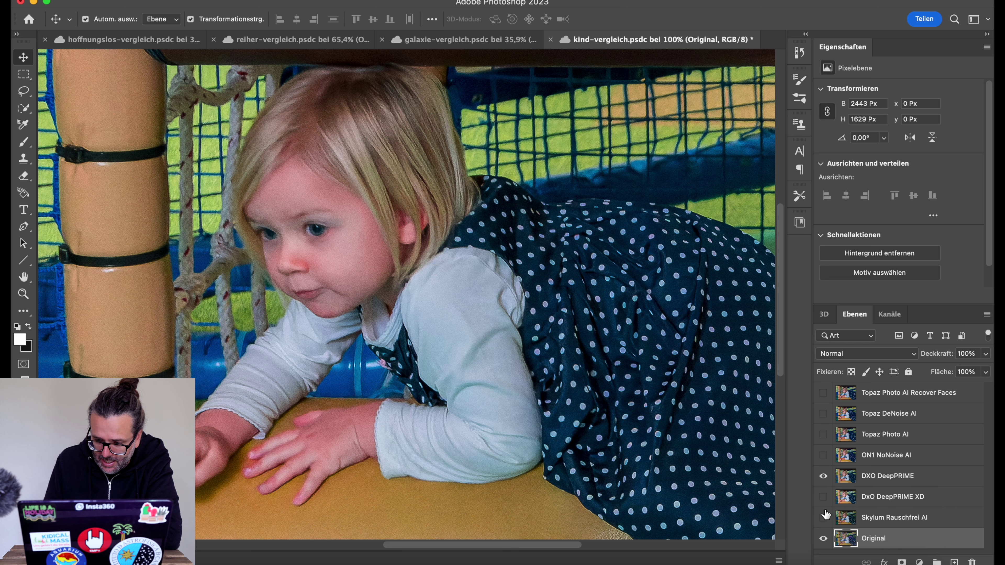
click(824, 477)
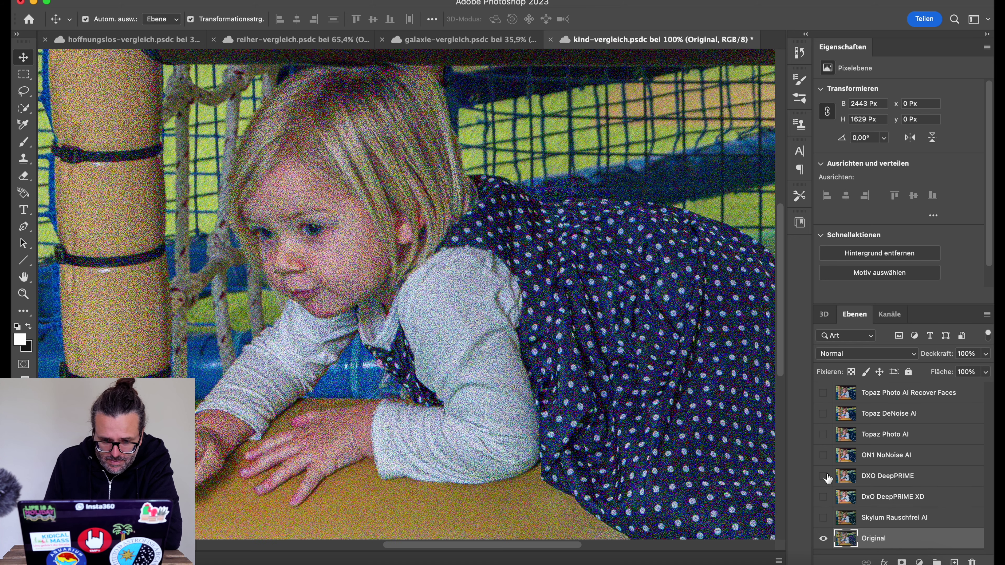
click(824, 477)
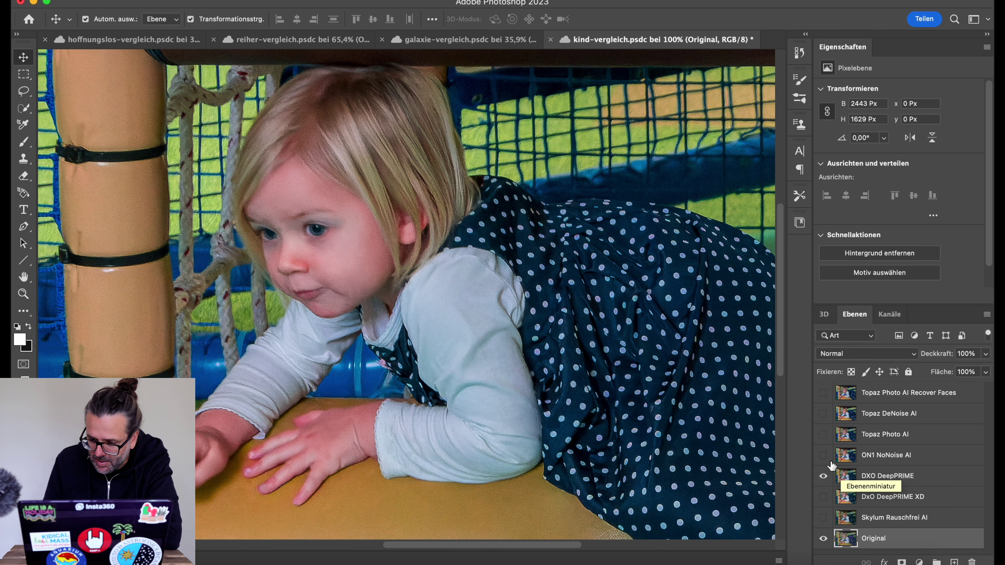
Step: Show ON1 NoNoise AI in place of DXO DeepPRIME and compare it with Topaz Photo AI by toggling the Topaz layer
click(824, 457)
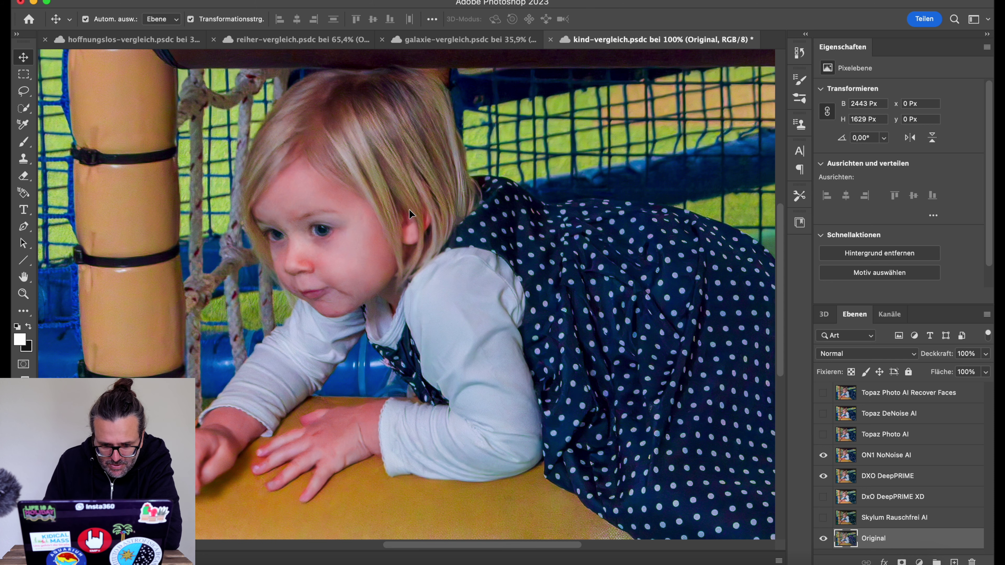
click(823, 476)
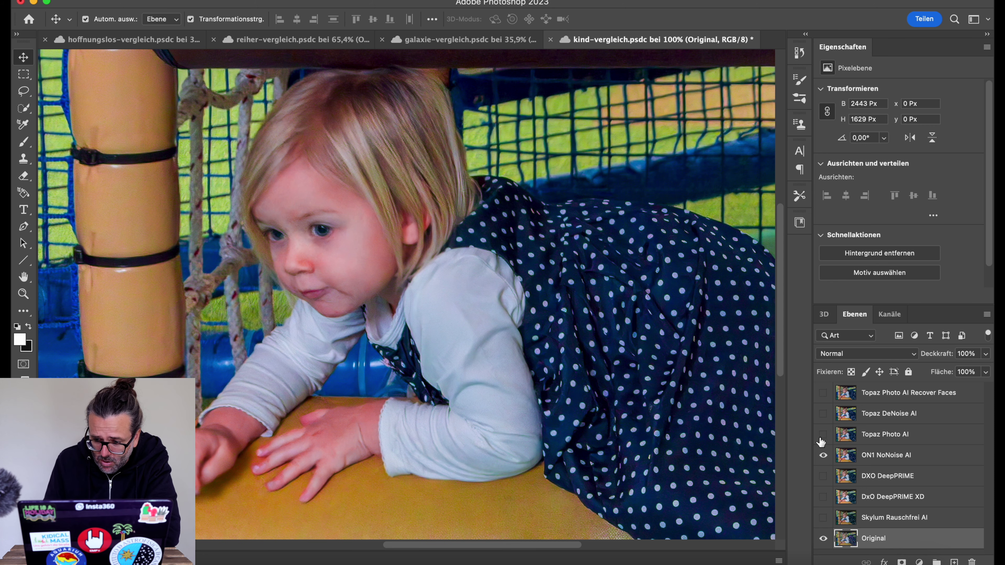
click(822, 436)
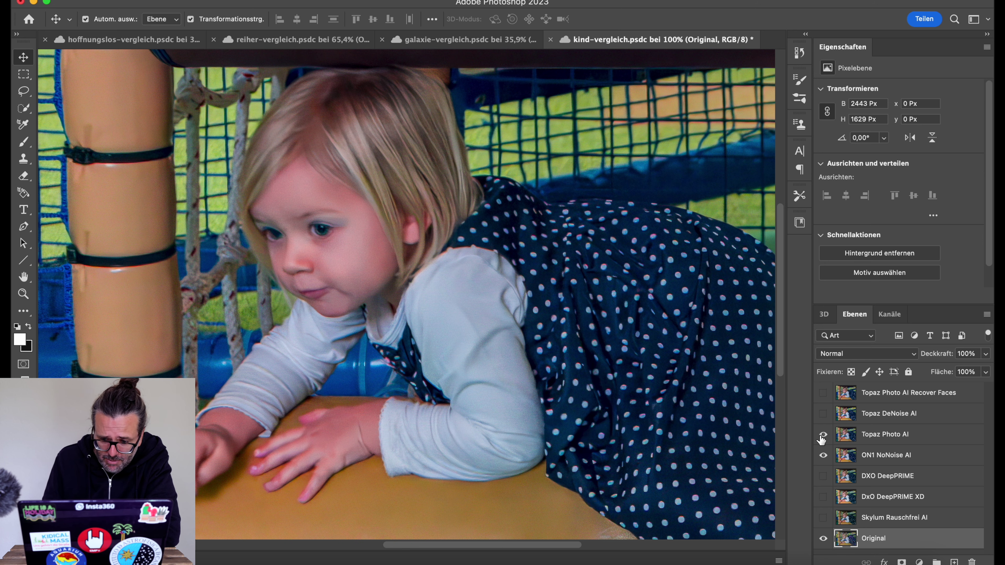
click(822, 436)
click(822, 436)
click(822, 436)
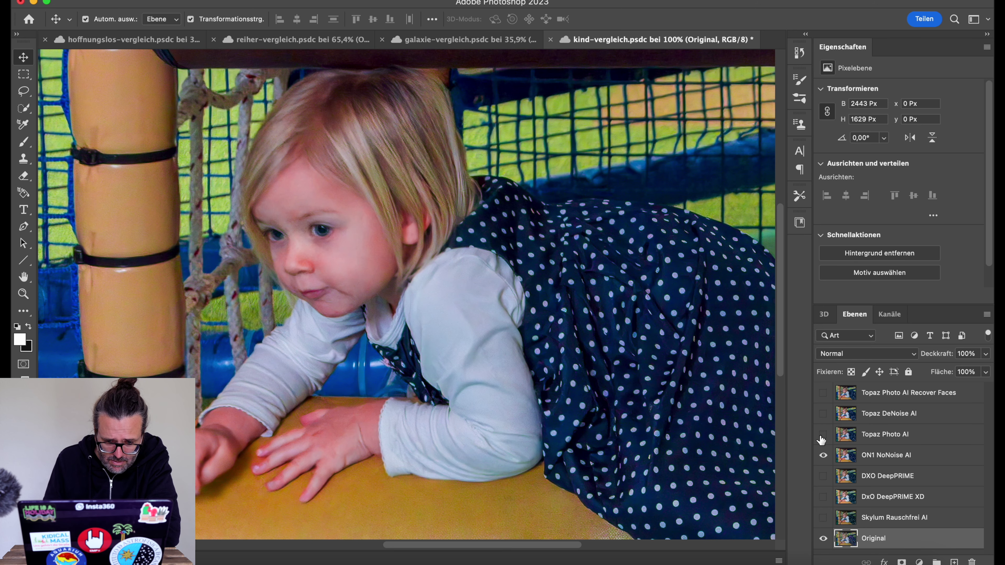
click(823, 436)
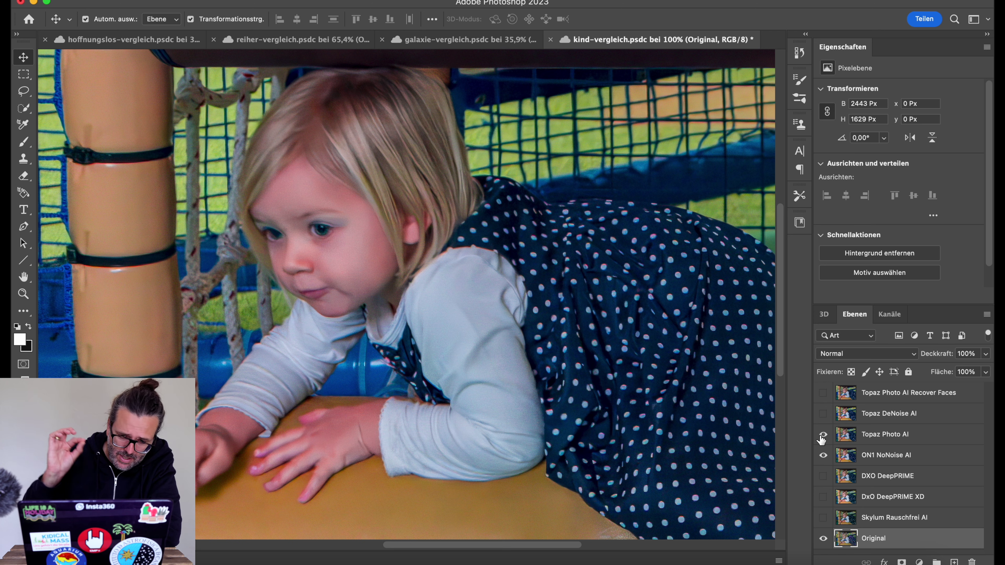
Step: Show Topaz DeNoise AI, hide Topaz Photo AI, and toggle Topaz DeNoise AI to compare it with ON1 NoNoise AI
click(823, 414)
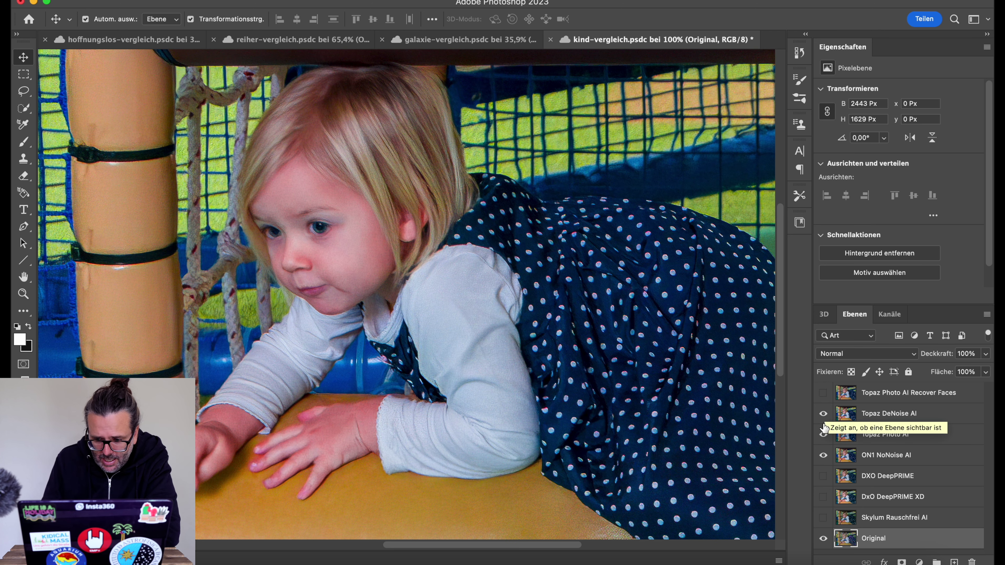
click(823, 435)
click(823, 414)
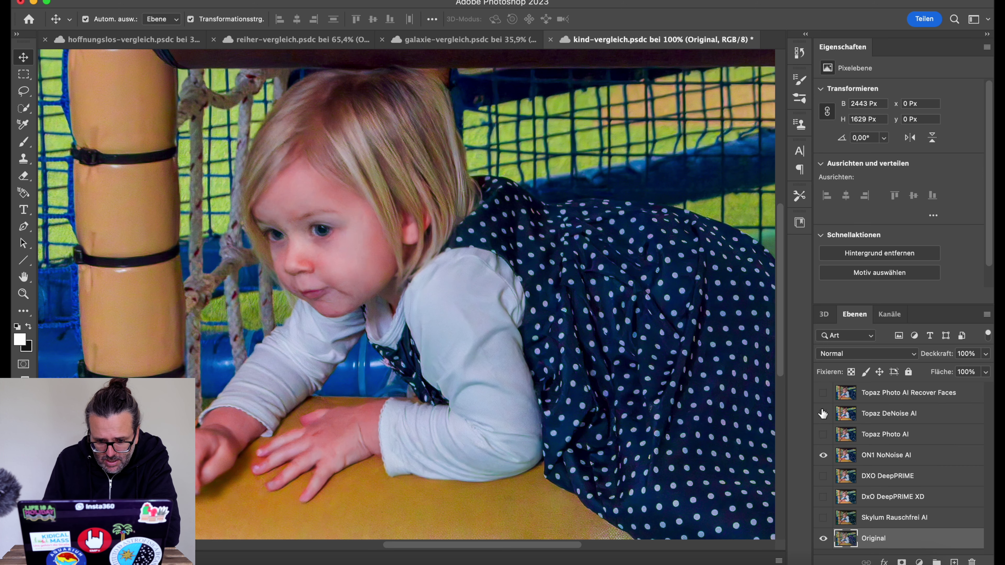
click(822, 413)
click(823, 413)
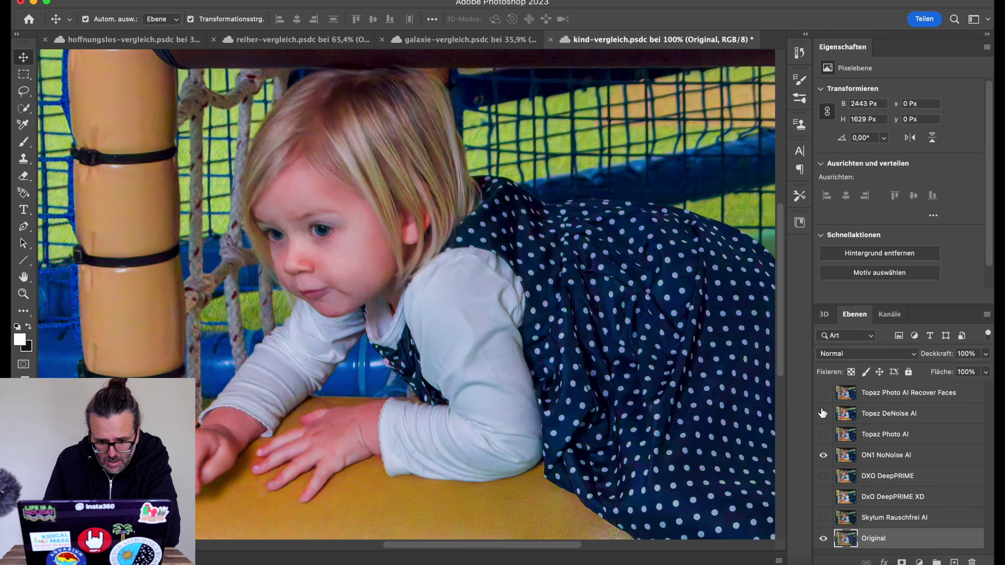
click(822, 413)
Step: Compare Topaz DeNoise AI with ON1 NoNoise AI close up on the child's face, and hide both layers
scroll(337, 246, up, 5)
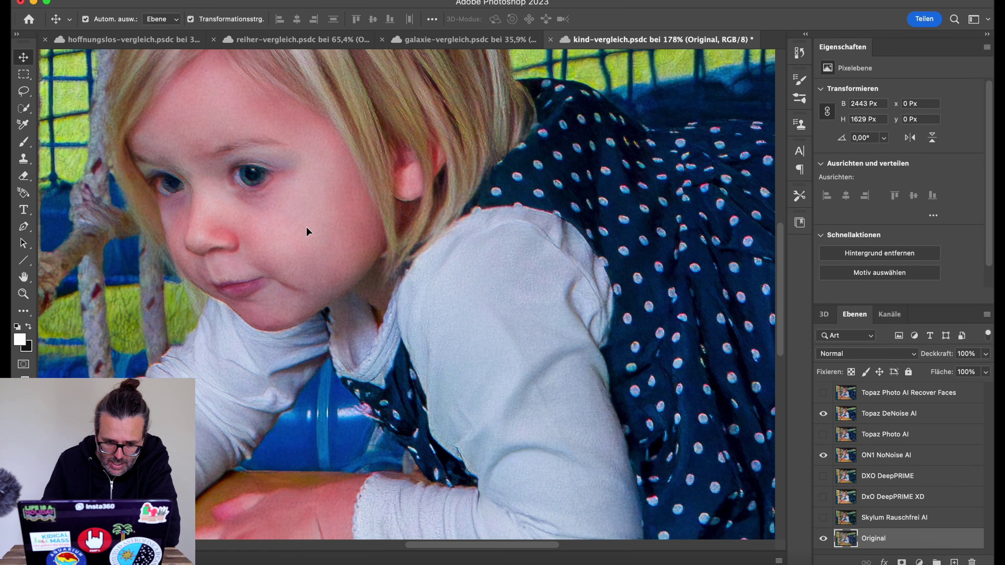
click(823, 414)
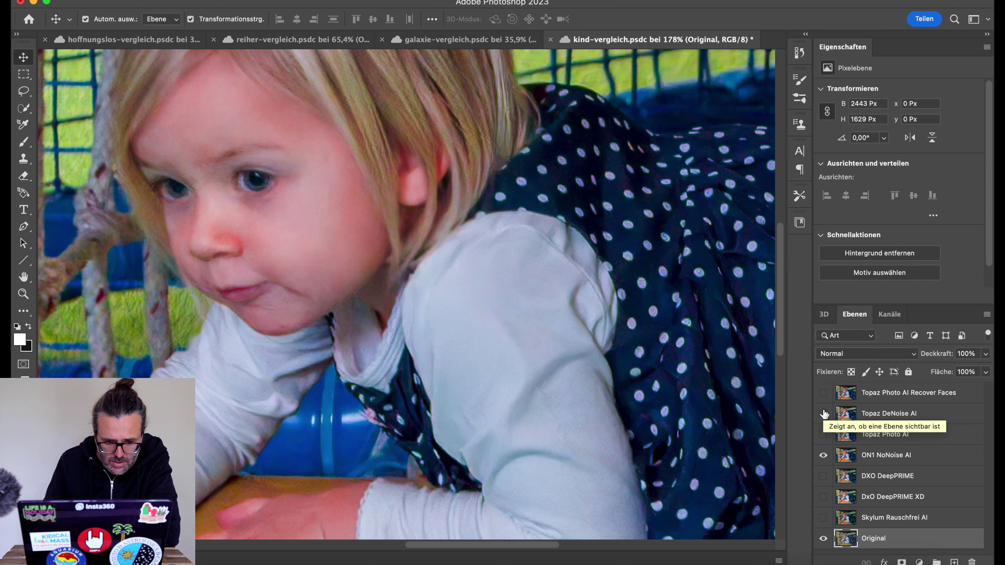
click(823, 413)
click(823, 456)
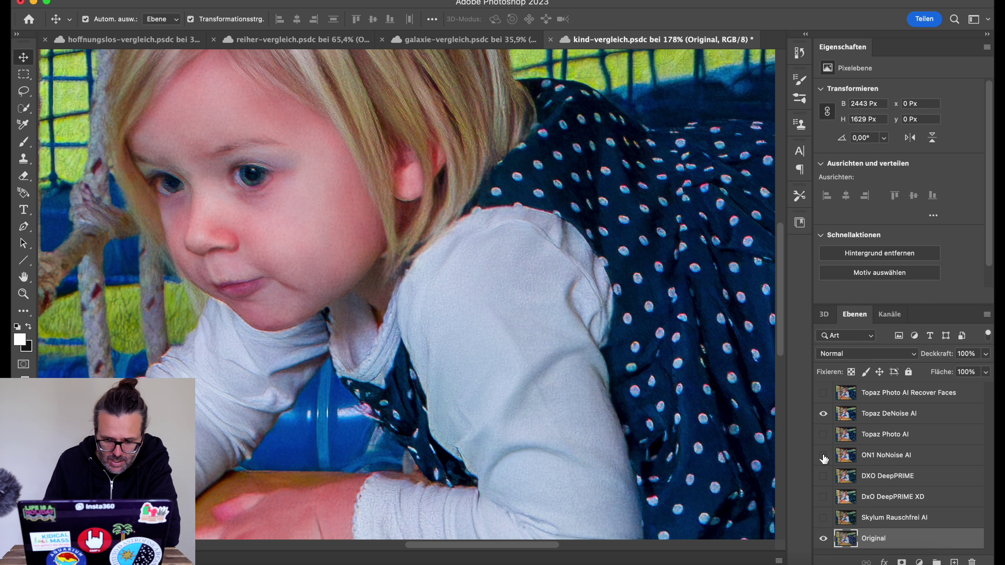
click(824, 414)
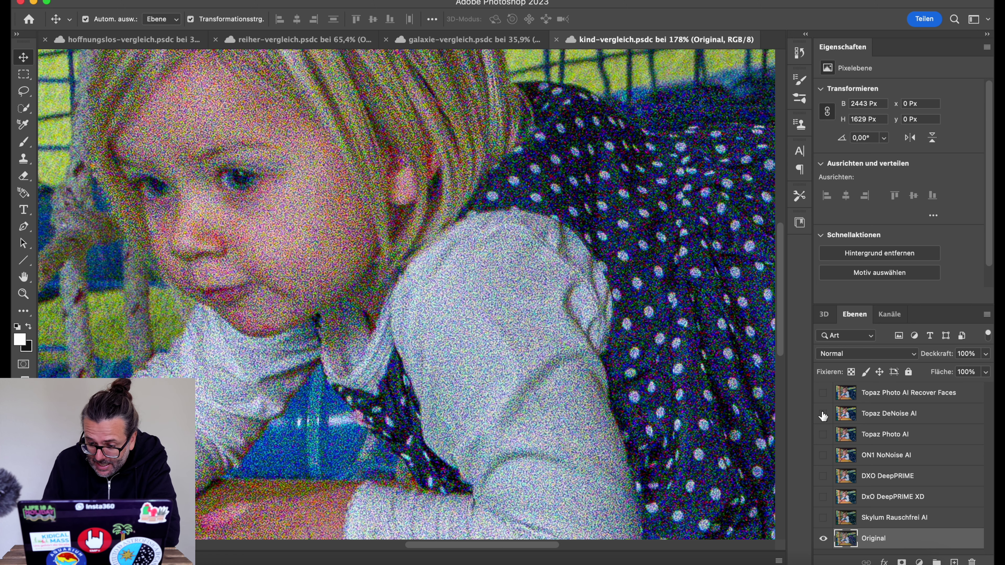
Step: Show the Topaz Photo AI Recover Faces layer and examine the face, hair and sleeve close up
click(823, 393)
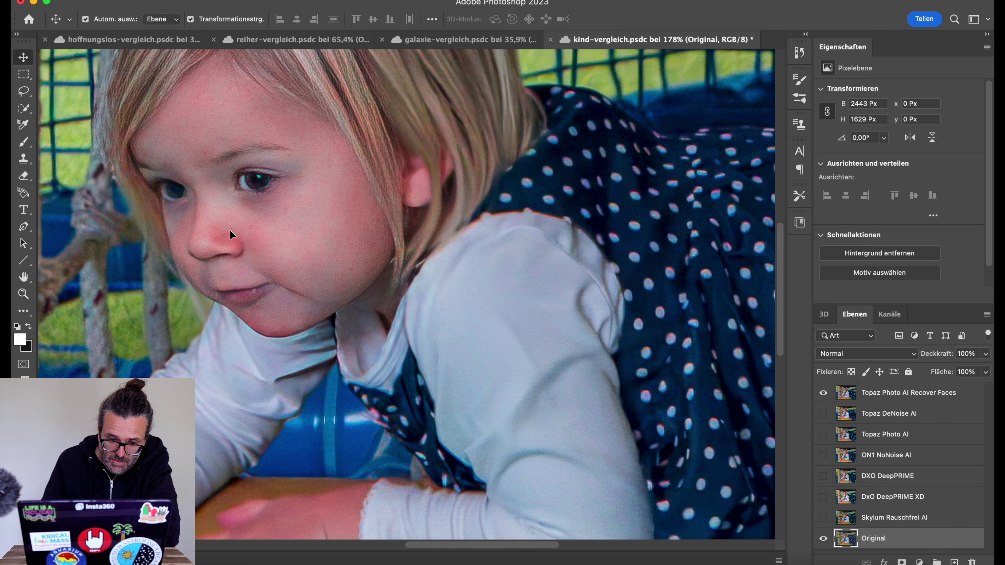
scroll(230, 230, left, 3)
scroll(230, 230, up, 2)
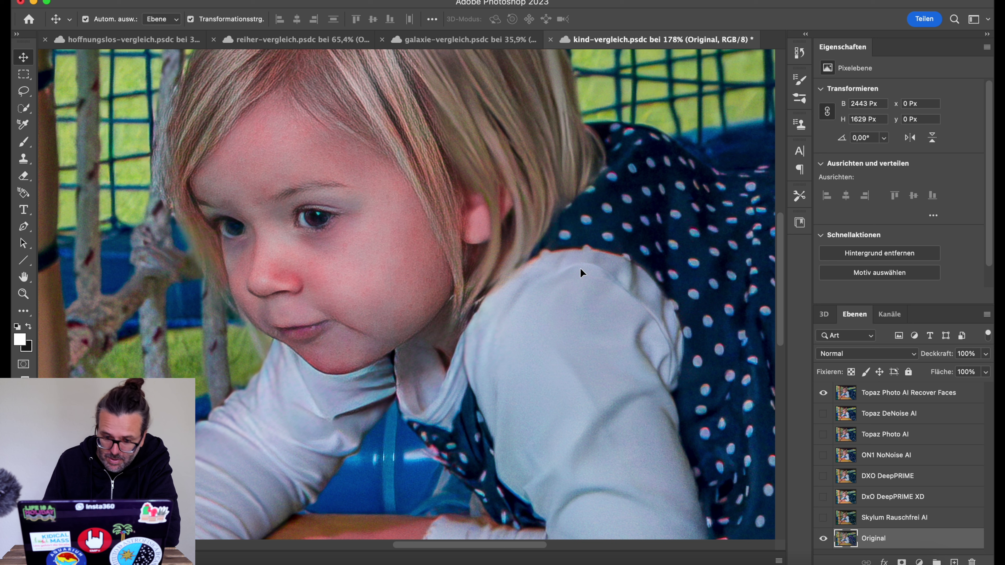
click(824, 394)
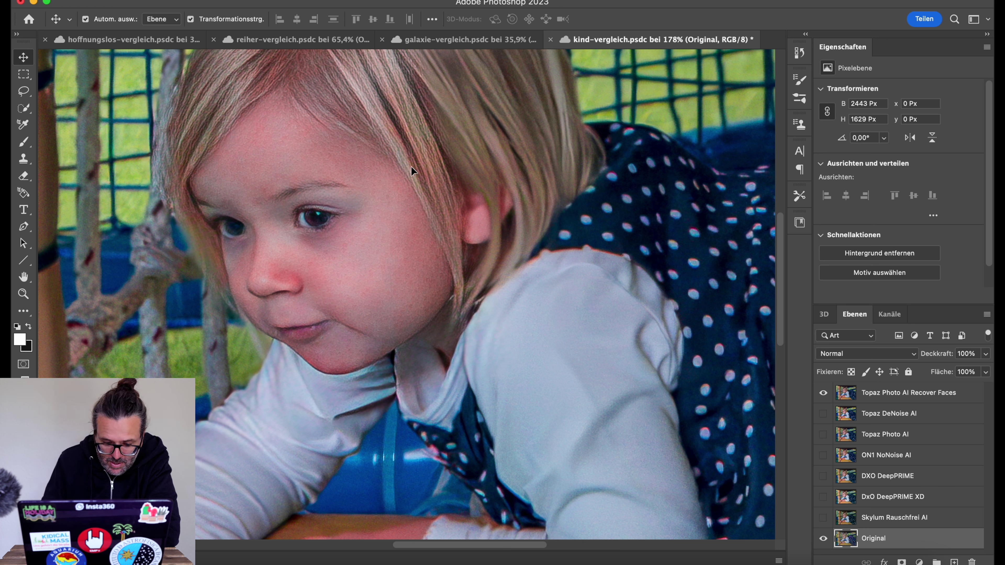
Step: Show Topaz DeNoise AI at full-image view and toggle Topaz Photo AI Recover Faces to compare the two
key(super+0)
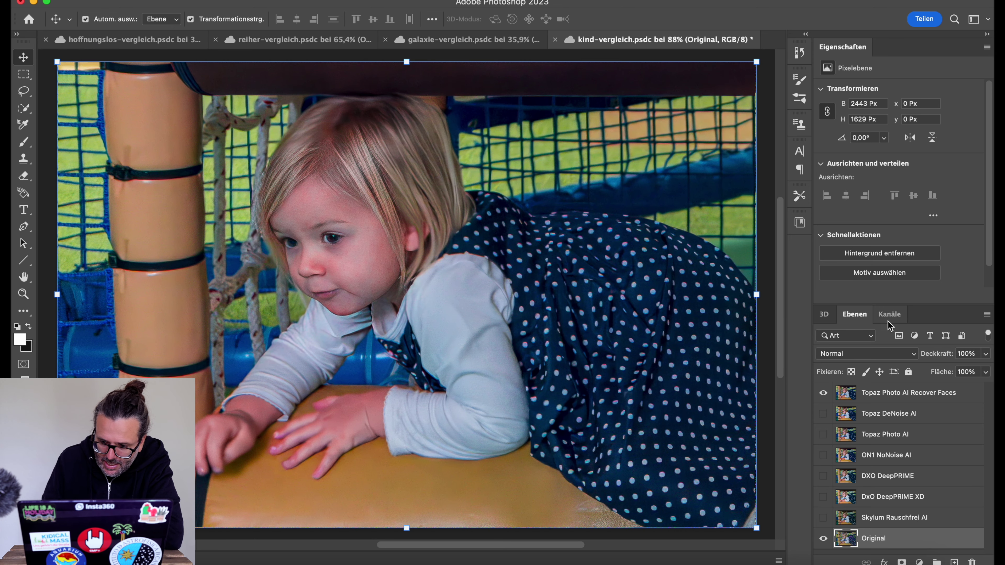
click(823, 413)
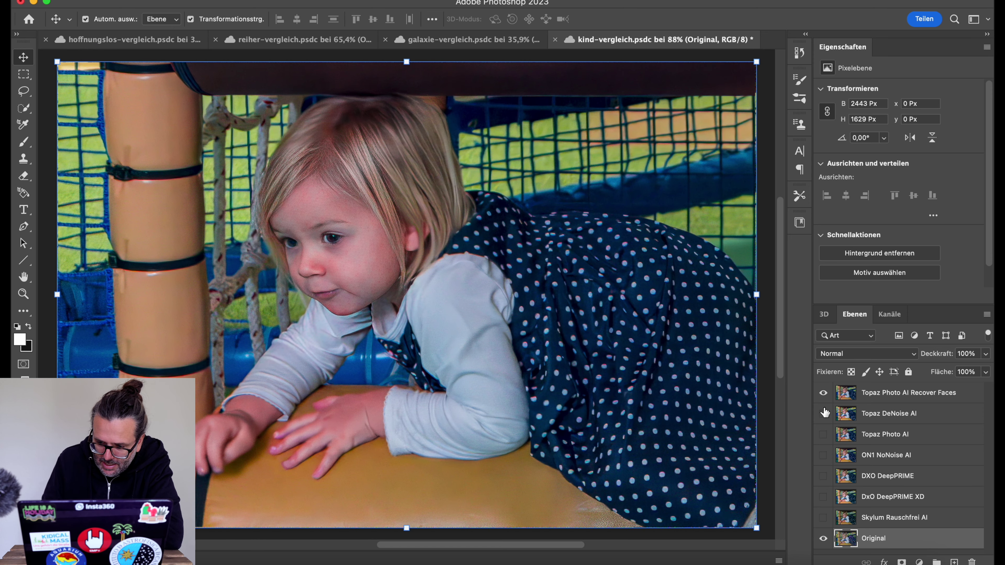
click(823, 393)
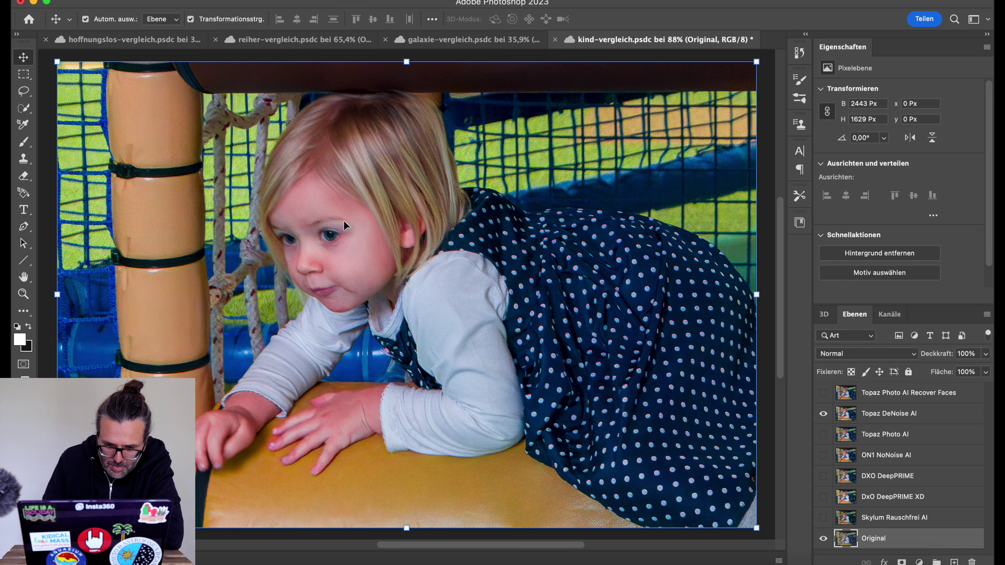
click(824, 393)
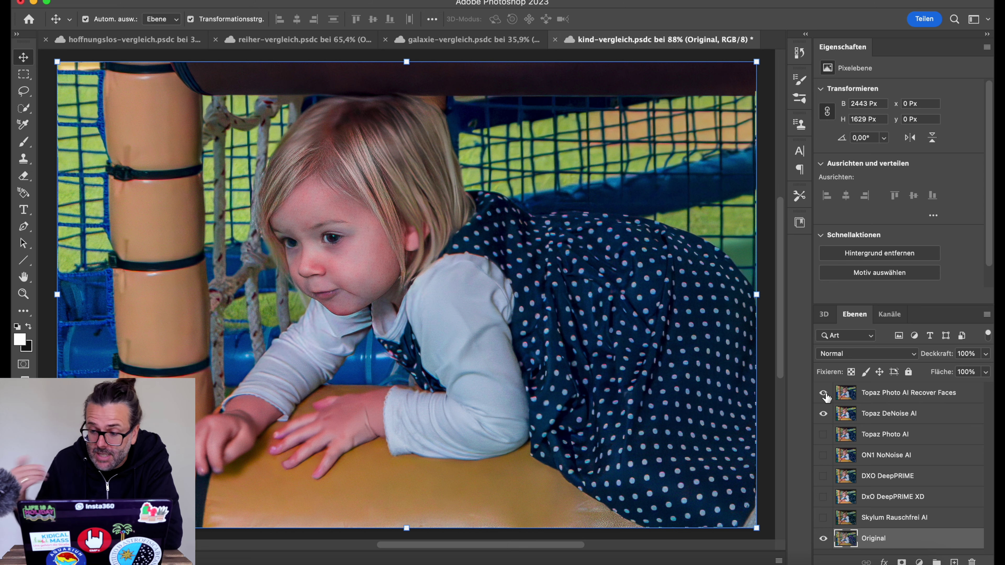
click(824, 393)
click(824, 393)
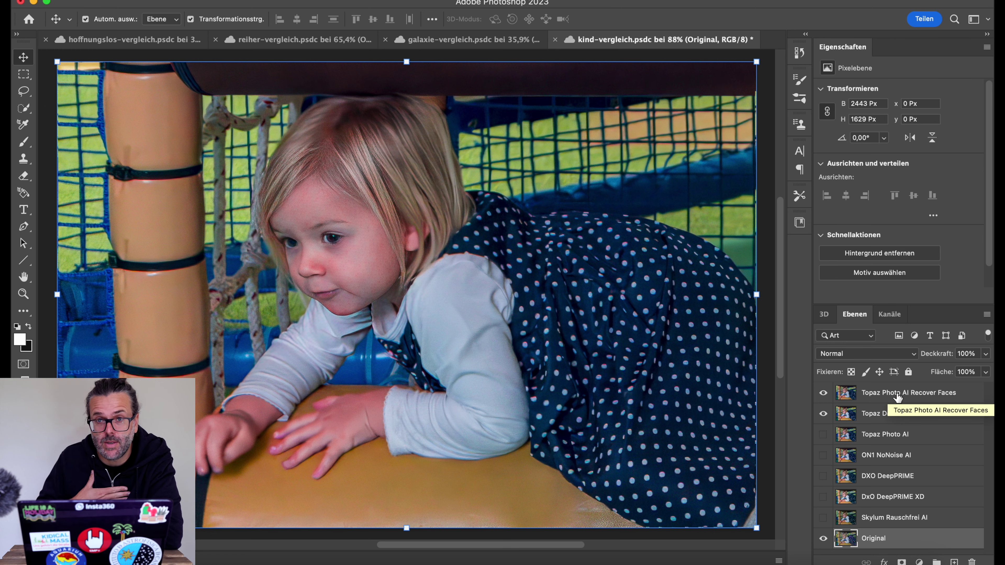
Step: Switch to the galaxie-vergleich.psdc document and examine the original's noise around the tree and stars at 100% zoom
click(486, 43)
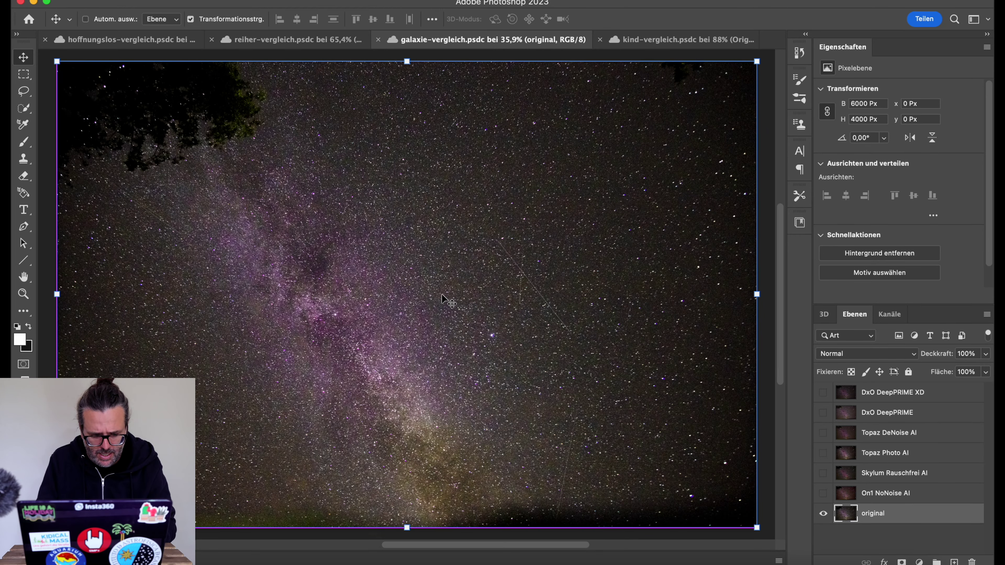
key(super+1)
scroll(441, 293, left, 10)
scroll(441, 298, right, 15)
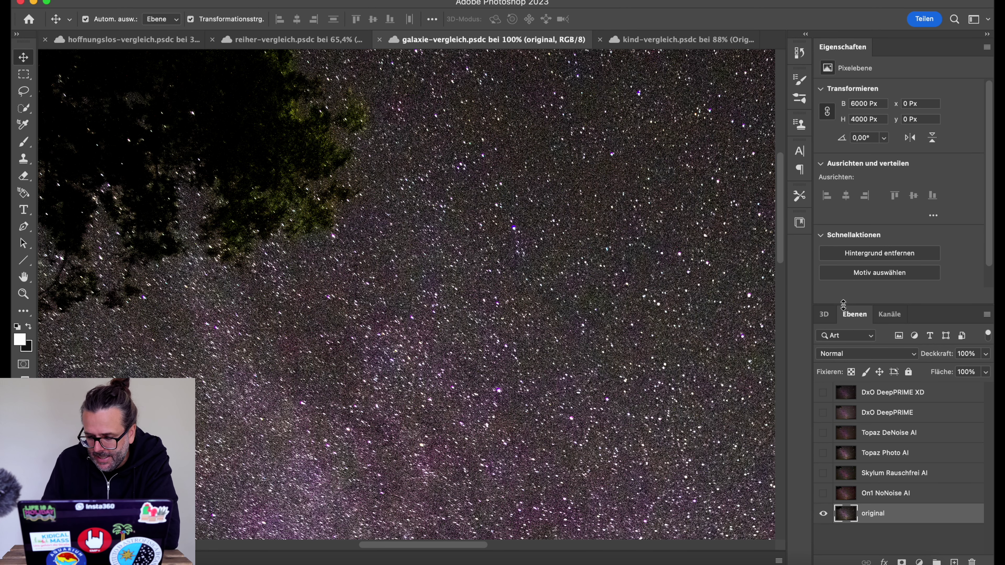
Step: Show the On1 NoNoise AI and Skylum Rauschfrei AI layers, hide On1, and toggle Skylum to compare it with the original
click(823, 493)
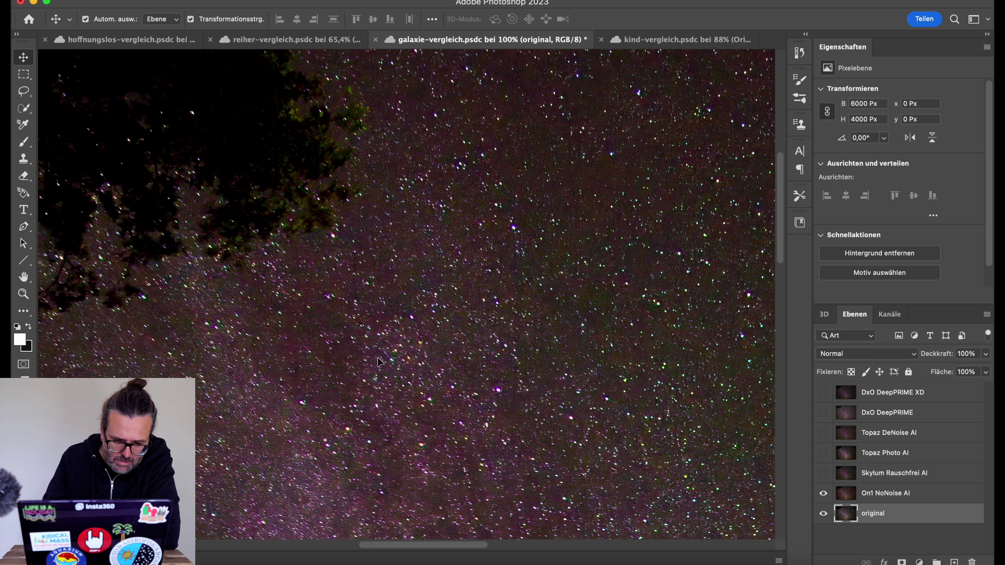
click(823, 474)
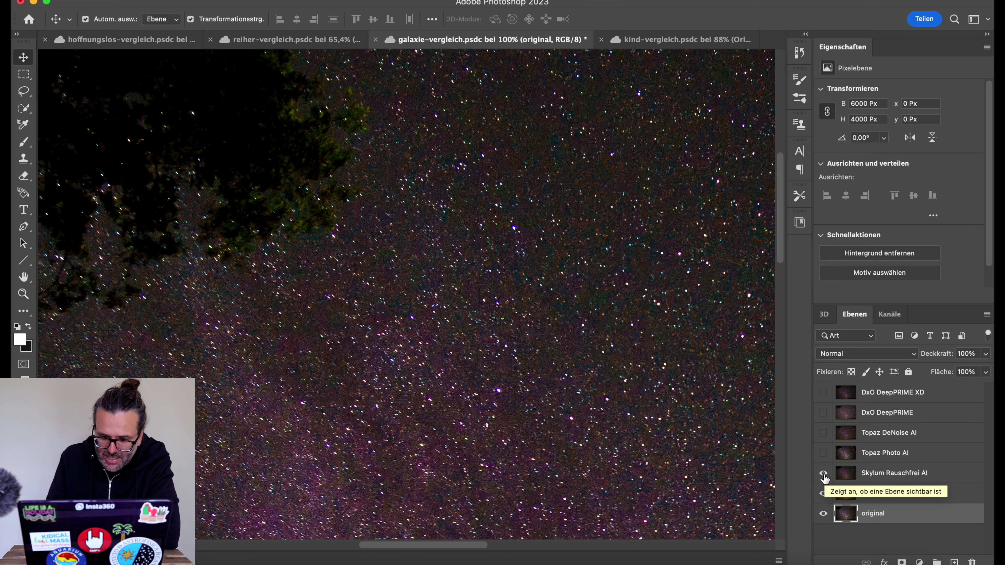
click(824, 494)
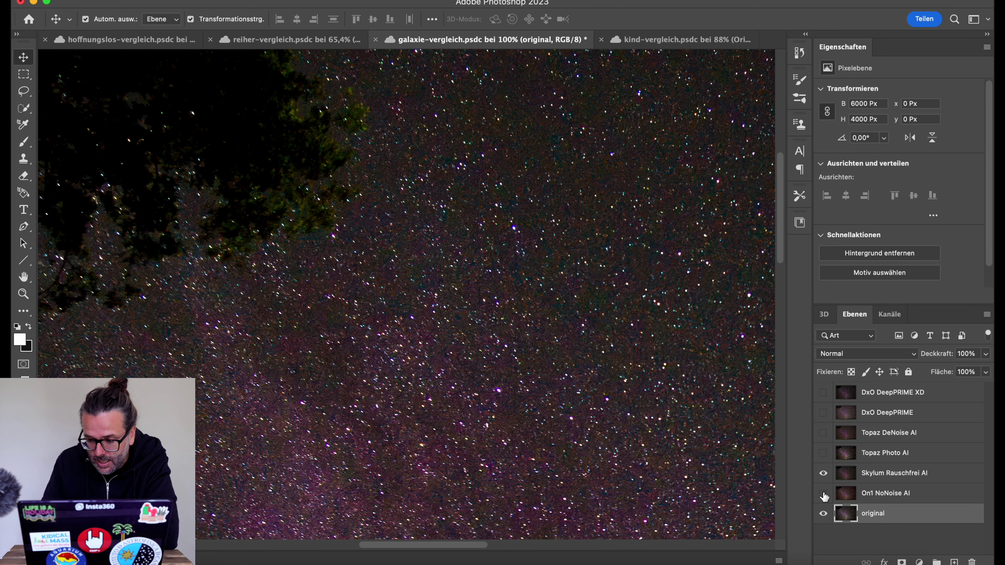
click(824, 474)
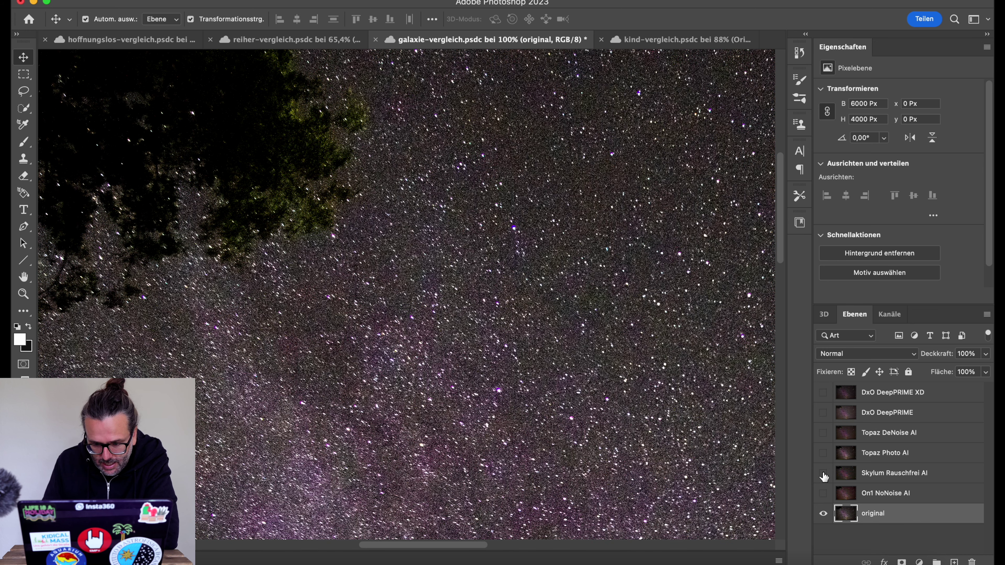
click(824, 474)
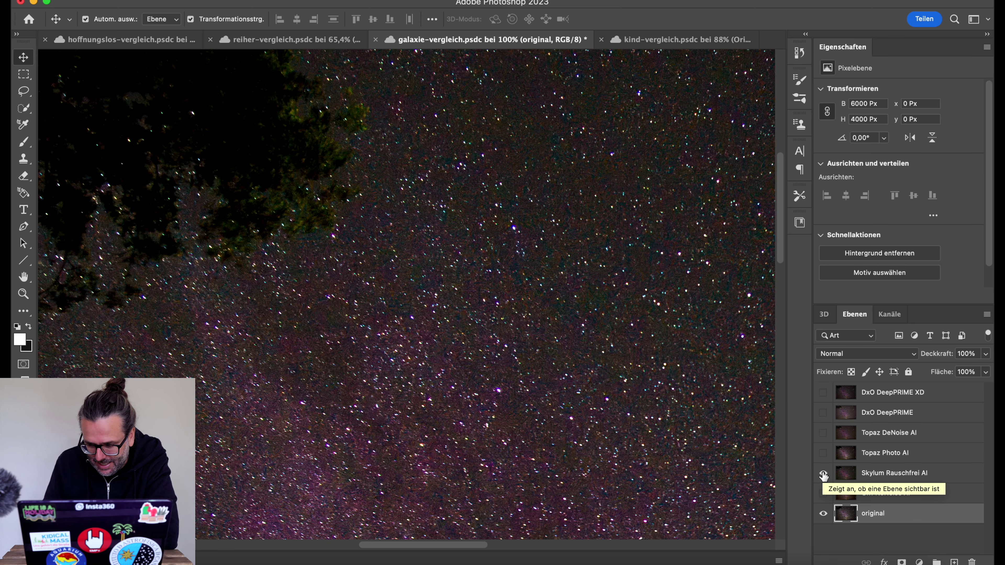
Step: Toggle Topaz Photo AI against Skylum Rauschfrei AI over the stars to compare them, and show the Topaz DeNoise AI layer
click(823, 474)
click(824, 454)
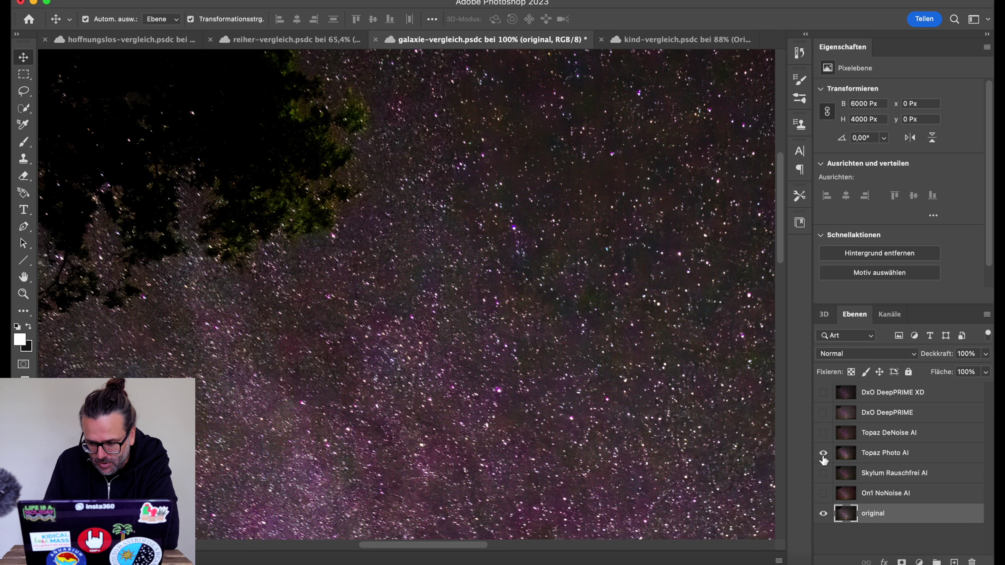
click(823, 474)
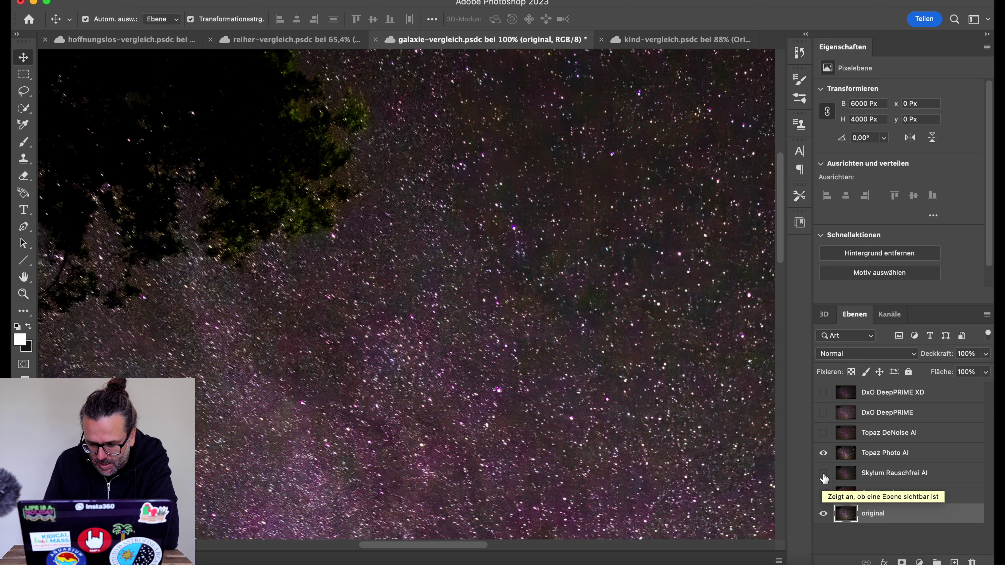
click(824, 454)
click(823, 454)
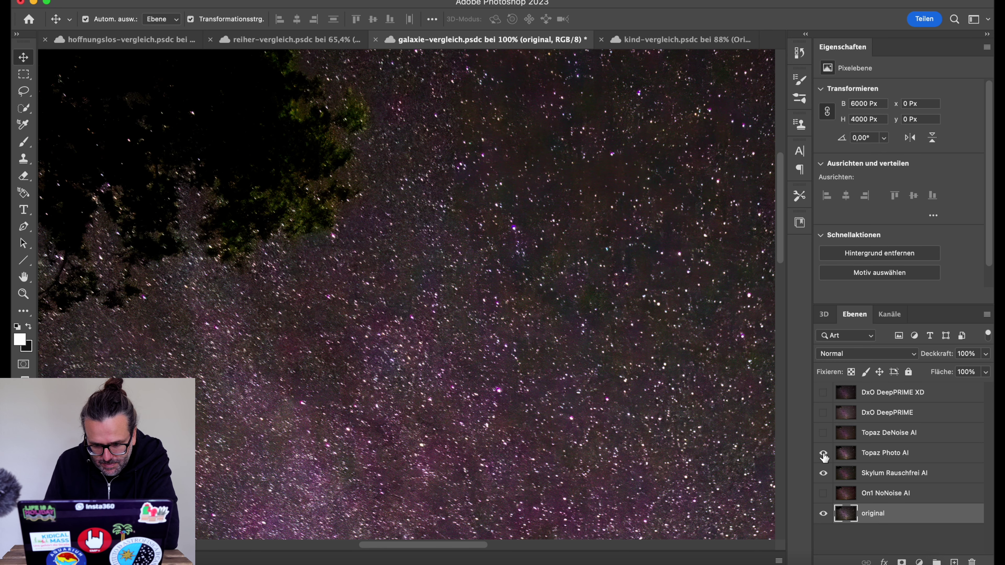
click(824, 454)
click(824, 454)
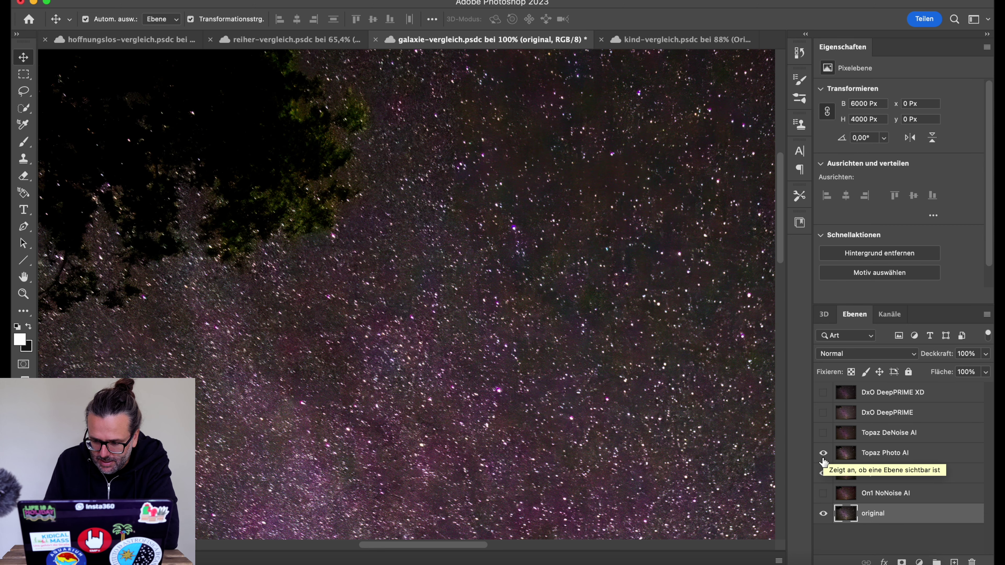
click(824, 434)
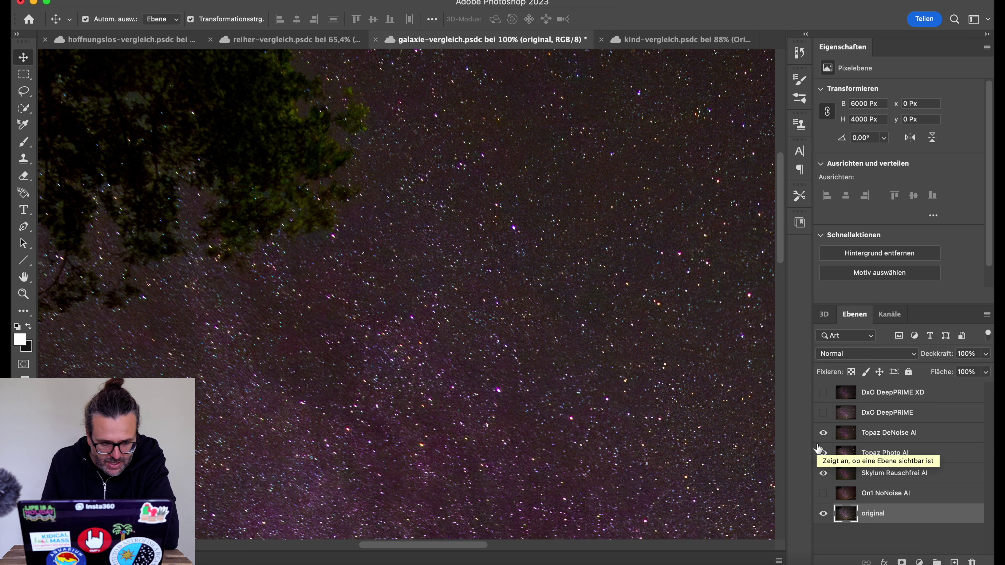
Step: Show the DxO DeepPRIME layer, hide the Topaz and Skylum layers beneath it, and toggle DeepPRIME to compare it with the original
click(823, 414)
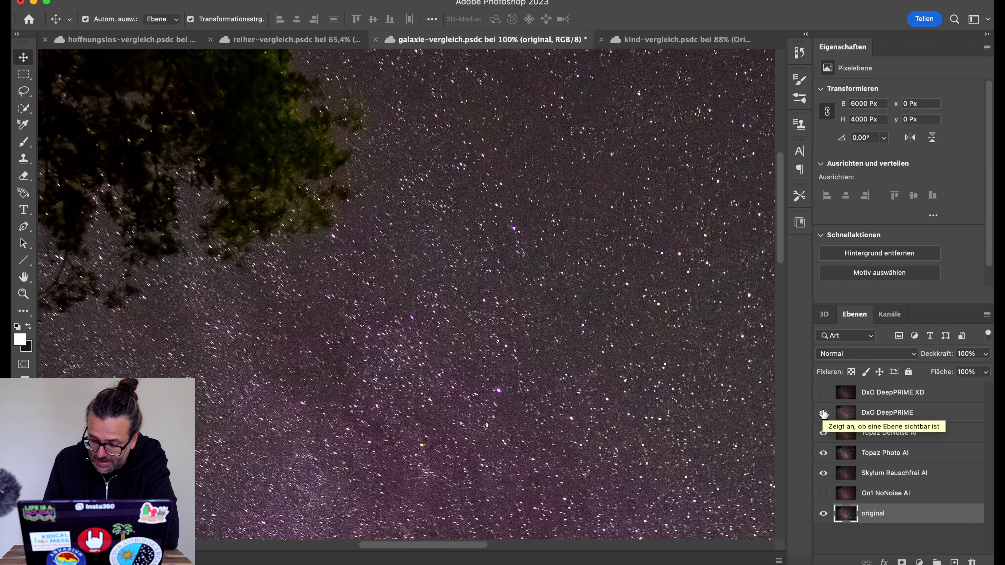
click(823, 433)
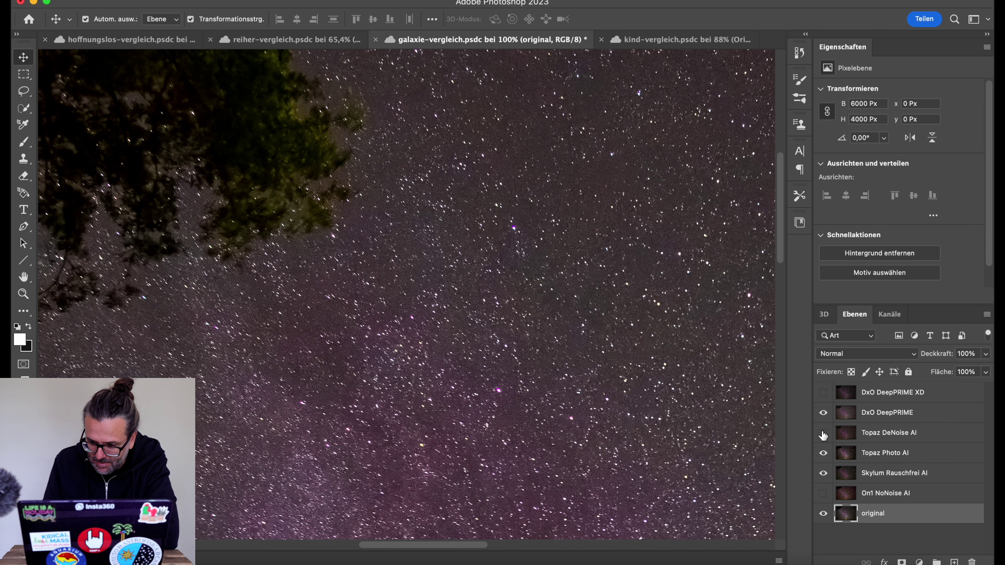
click(823, 452)
click(822, 413)
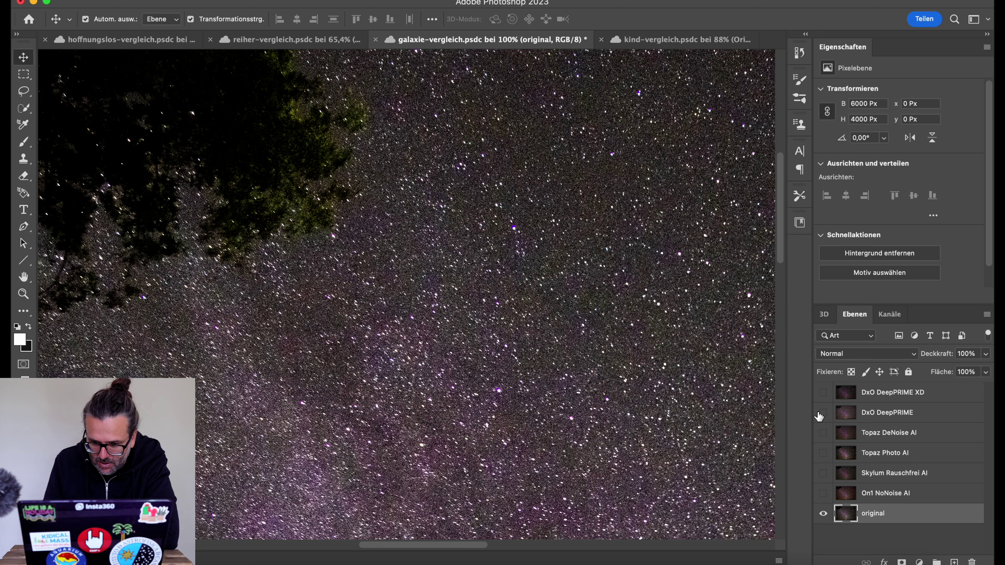
click(819, 413)
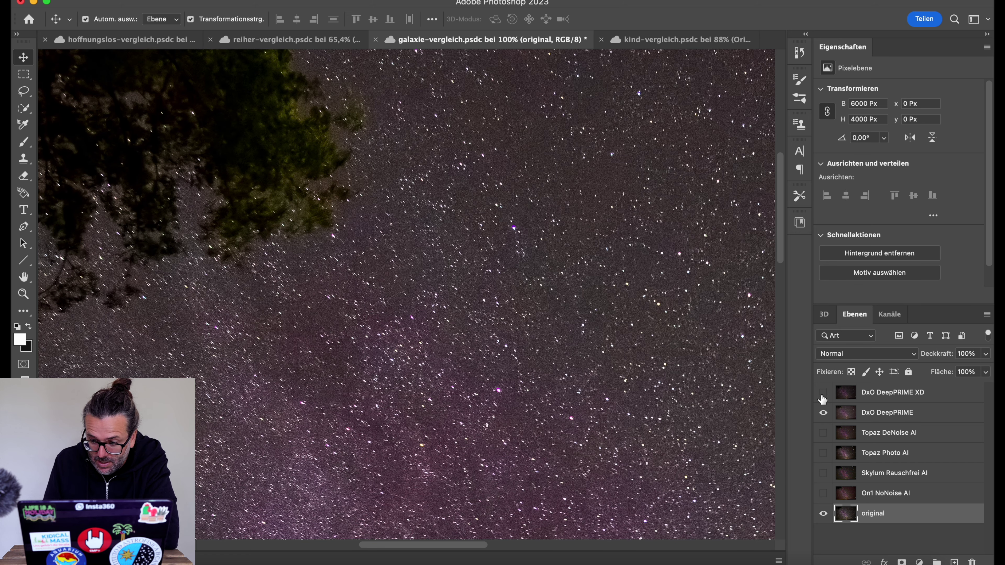
Step: Show DxO DeepPRIME XD in place of DxO DeepPRIME, toggle it over the original, and select the DeepPRIME XD layer
click(823, 393)
click(824, 413)
click(824, 393)
click(824, 393)
scroll(529, 398, down, 3)
click(529, 397)
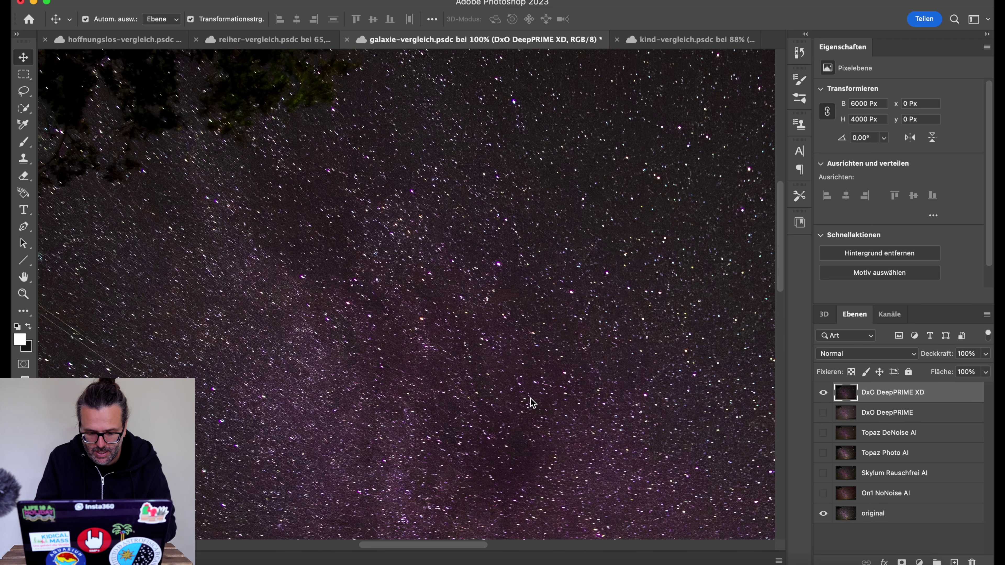
Step: Fit the whole galaxy image in view and toggle DxO DeepPRIME XD off and on against the original
key(super+0)
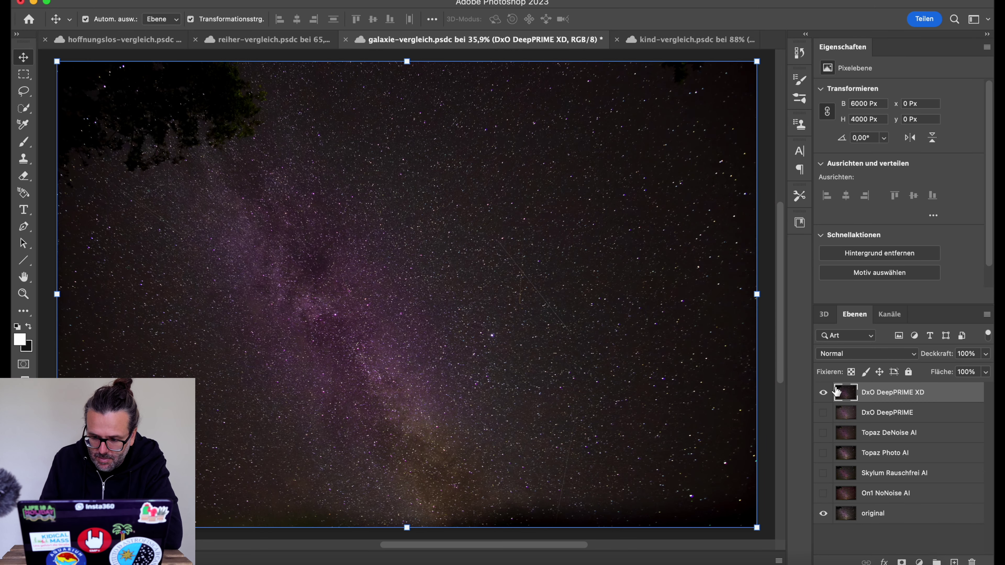
click(824, 393)
click(824, 392)
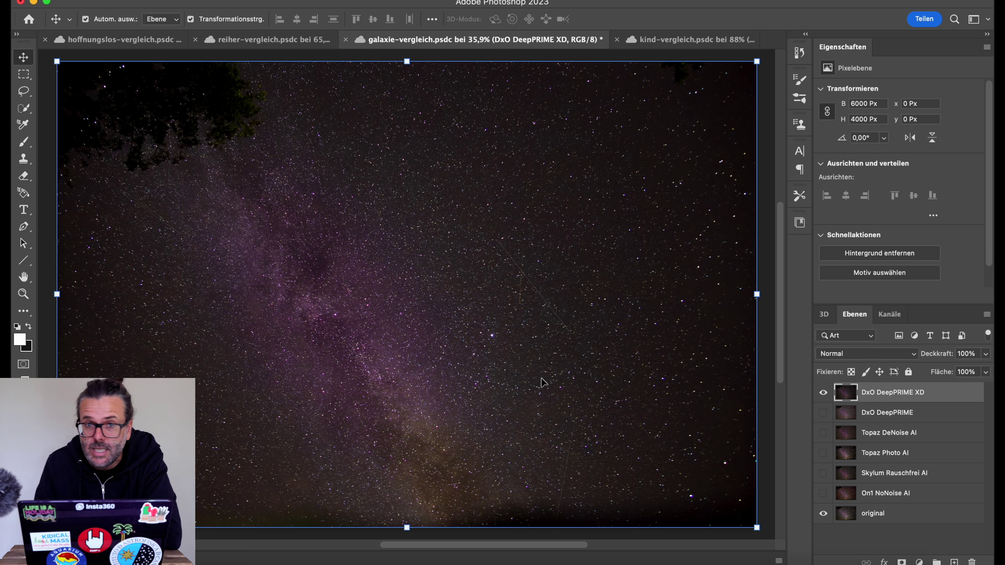
Step: Switch to the reiher-vergleich.psdc document and examine the original heron's head and plumage at 100% zoom
click(294, 40)
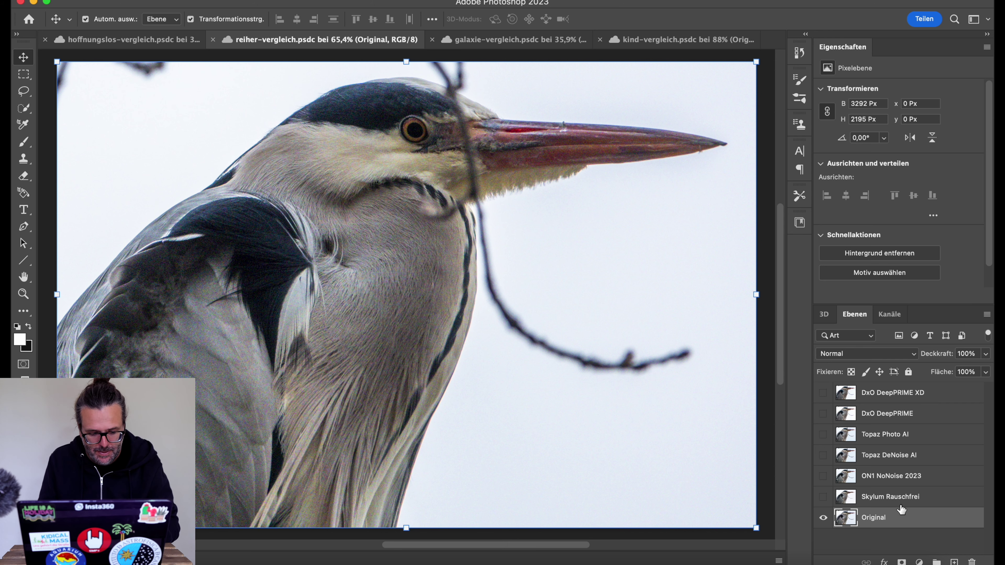
key(super+1)
scroll(664, 322, up, 5)
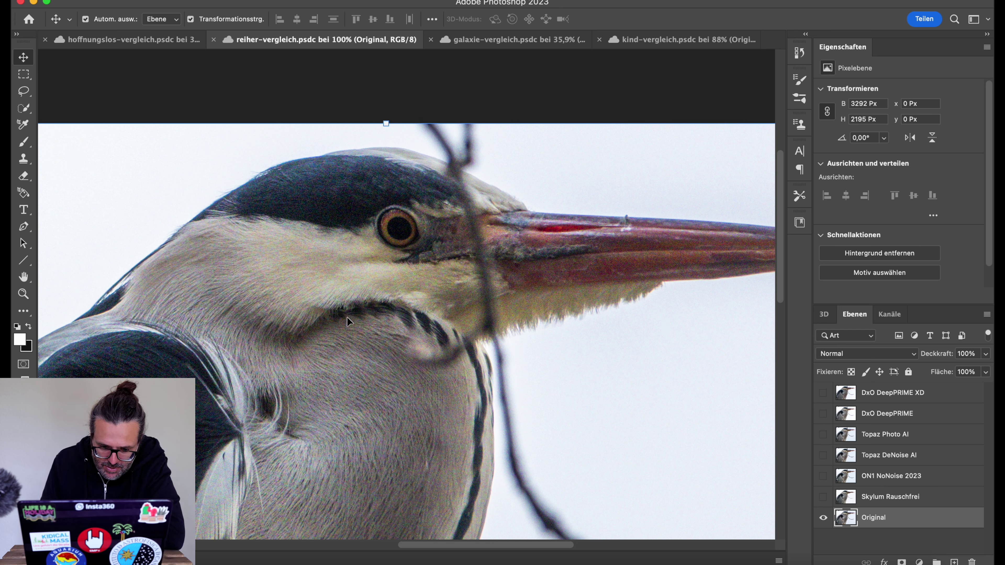
scroll(337, 499, left, 5)
scroll(338, 500, down, 3)
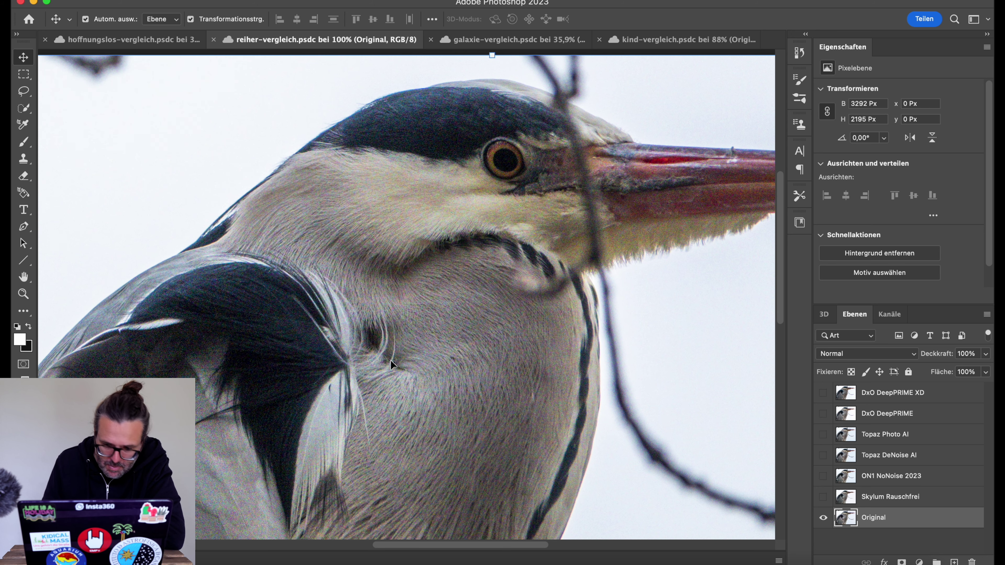
Step: Show Skylum Rauschfrei, ON1 NoNoise 2023, Topaz DeNoise AI and Topaz Photo AI one after another, toggling Topaz Photo AI against Topaz DeNoise AI
click(824, 498)
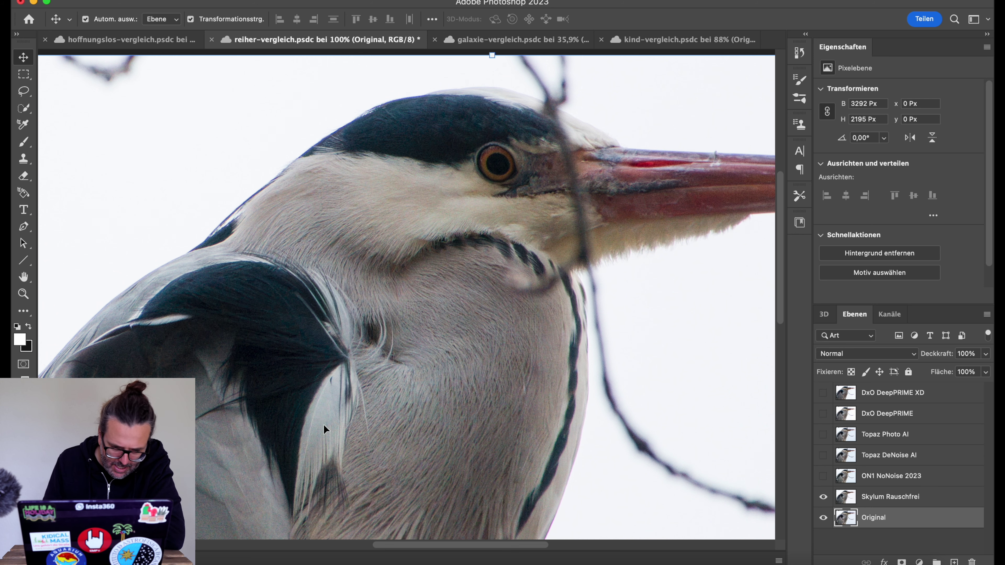
click(823, 477)
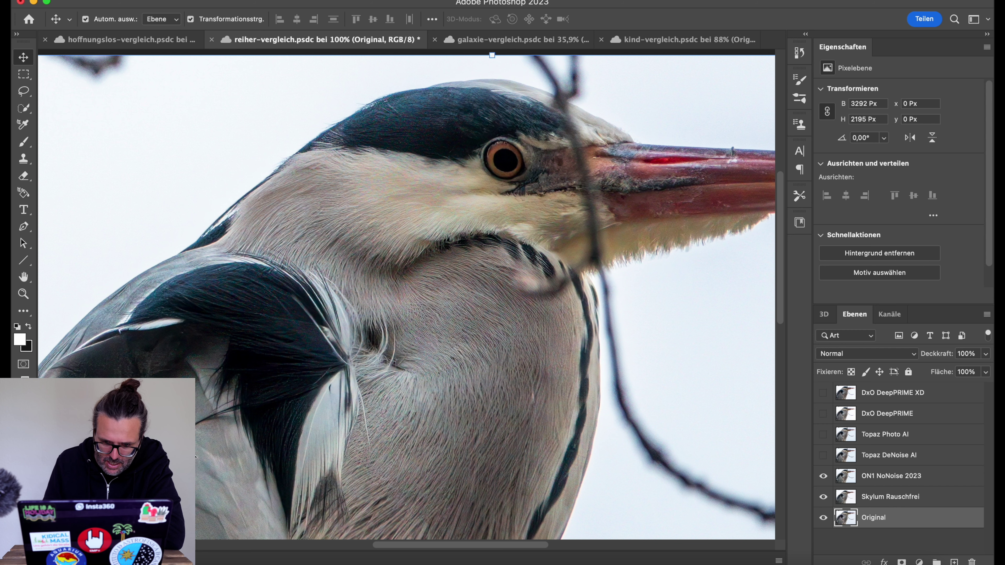
click(824, 455)
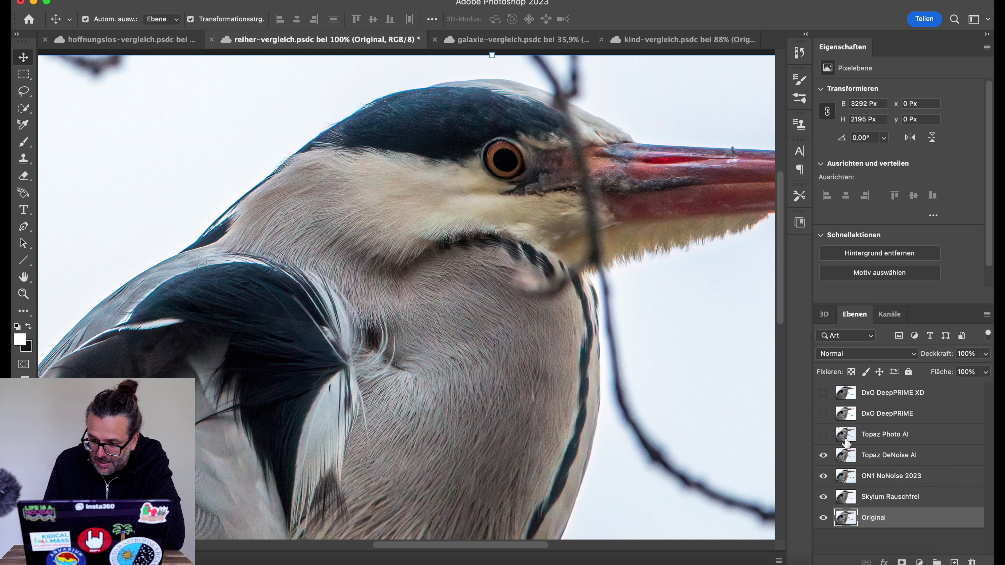
click(824, 435)
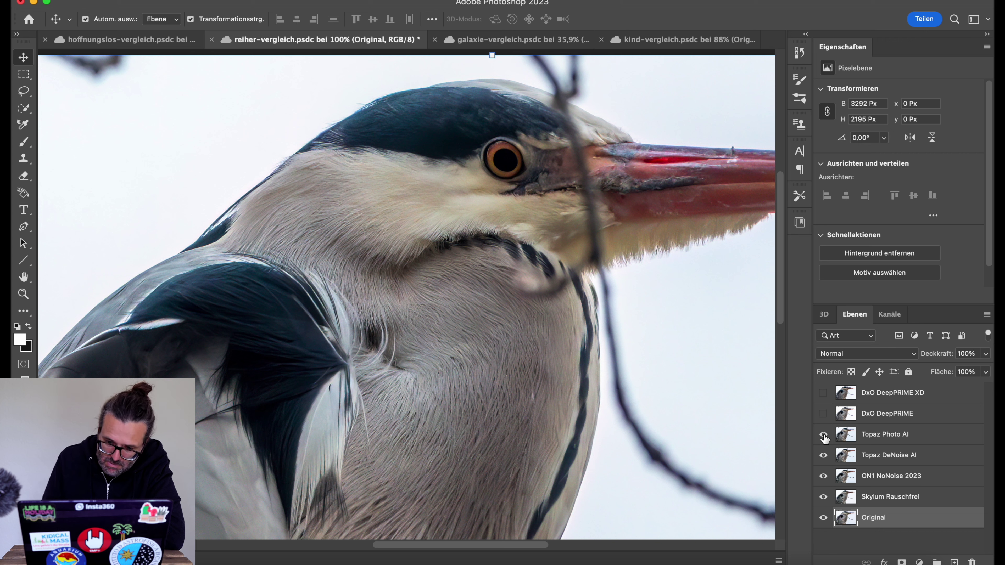
click(823, 435)
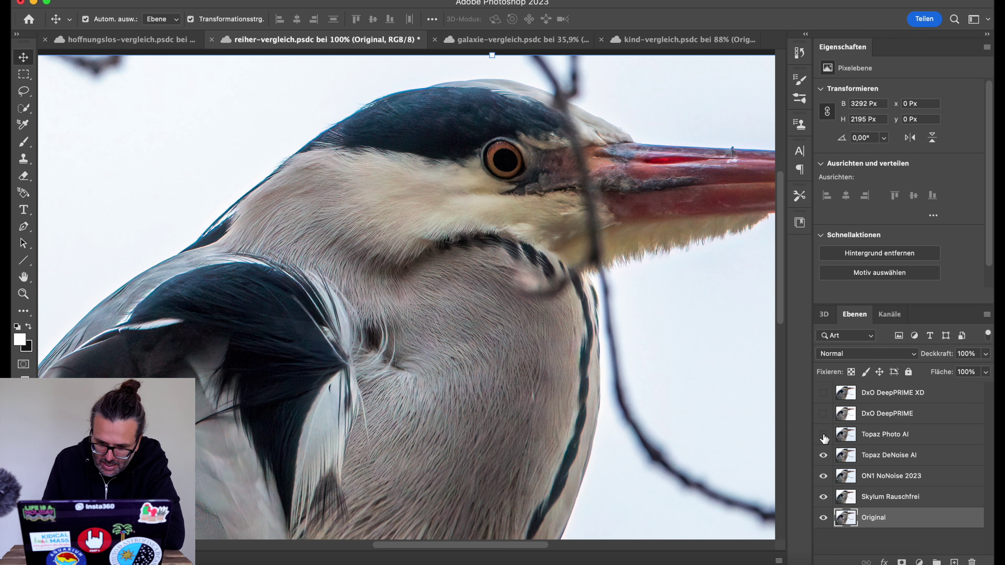
click(823, 435)
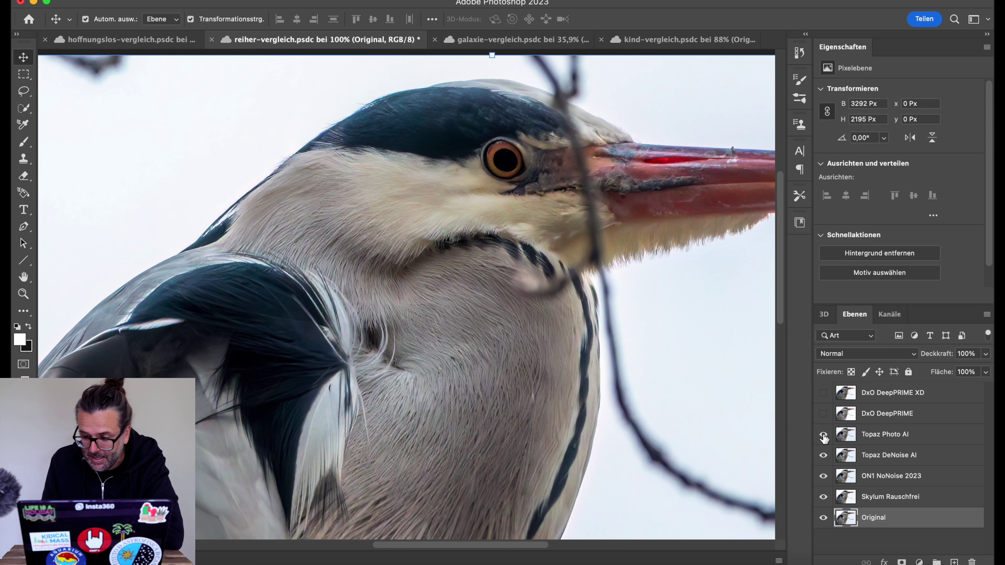
Step: Show DxO DeepPRIME and DeepPRIME XD on the heron, hide both to compare with Topaz Photo AI, and show only DeepPRIME XD again
click(823, 414)
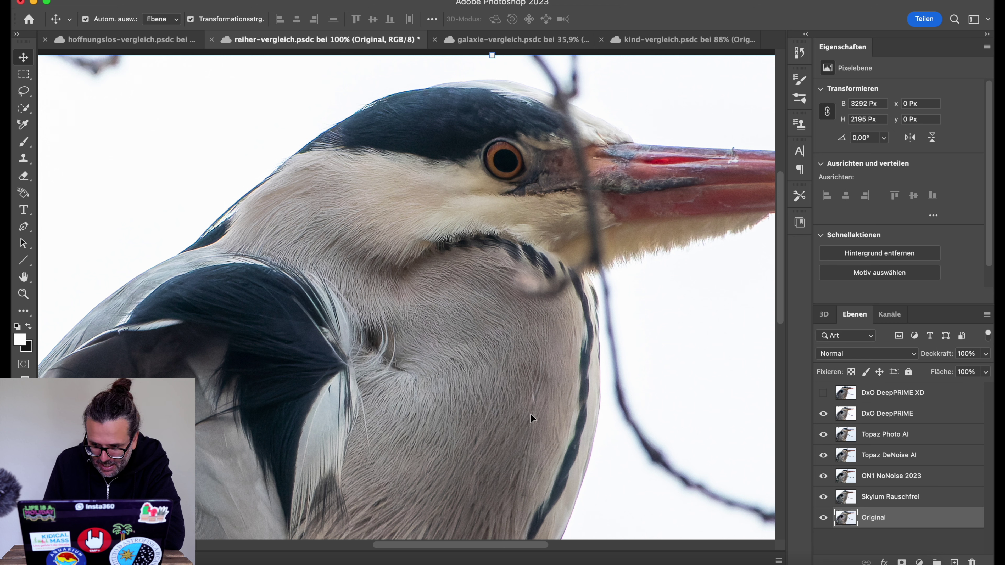
click(824, 394)
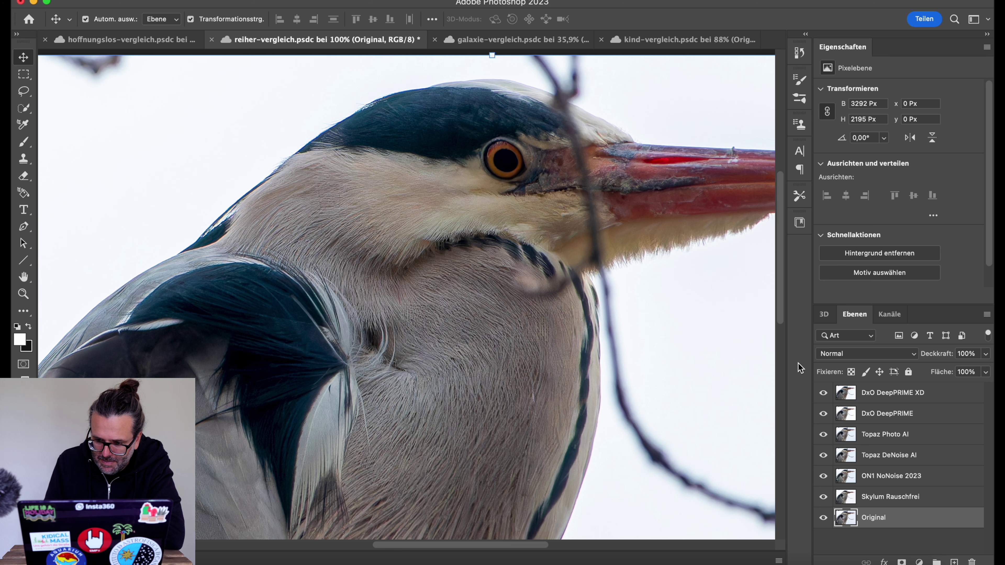
click(822, 394)
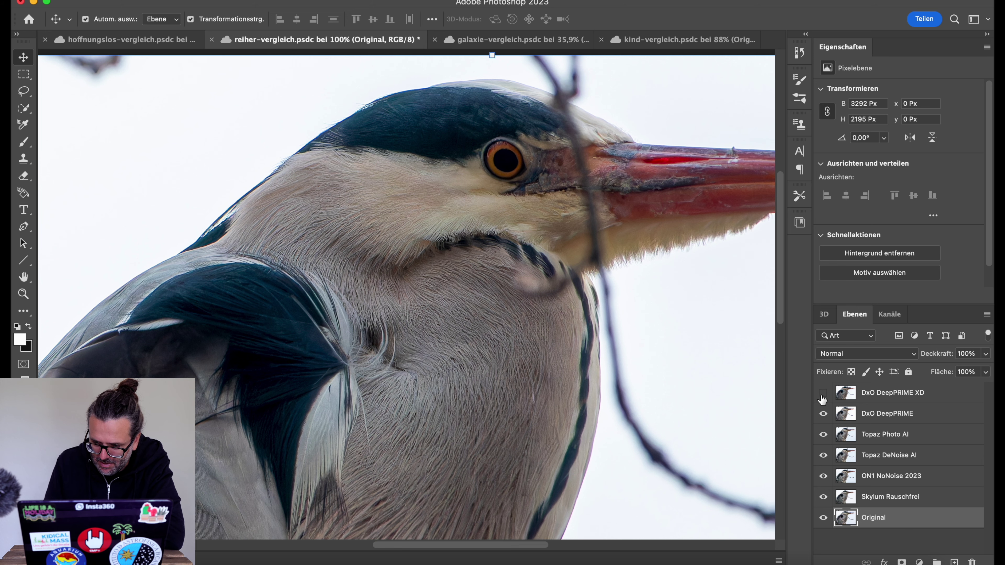
click(821, 415)
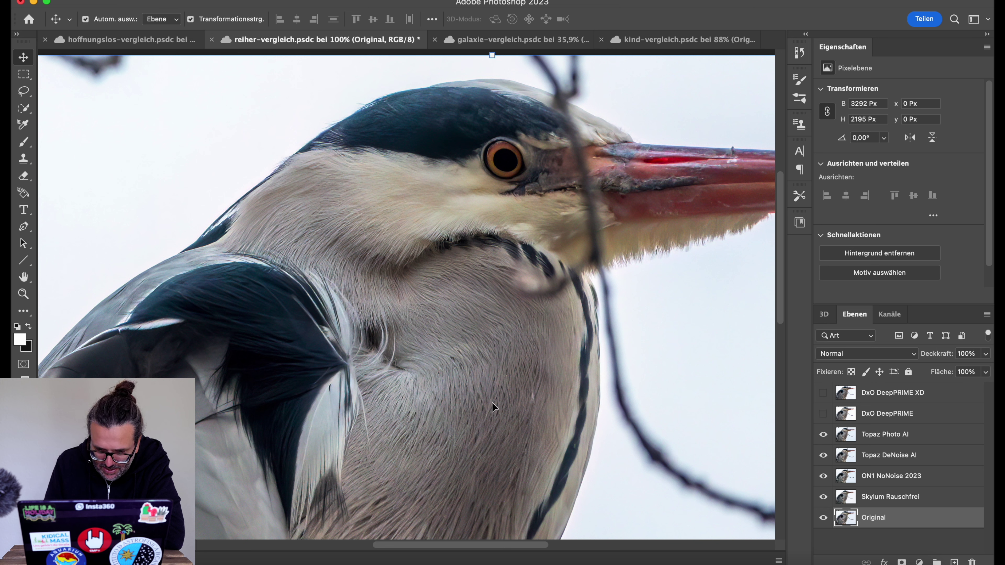
click(824, 393)
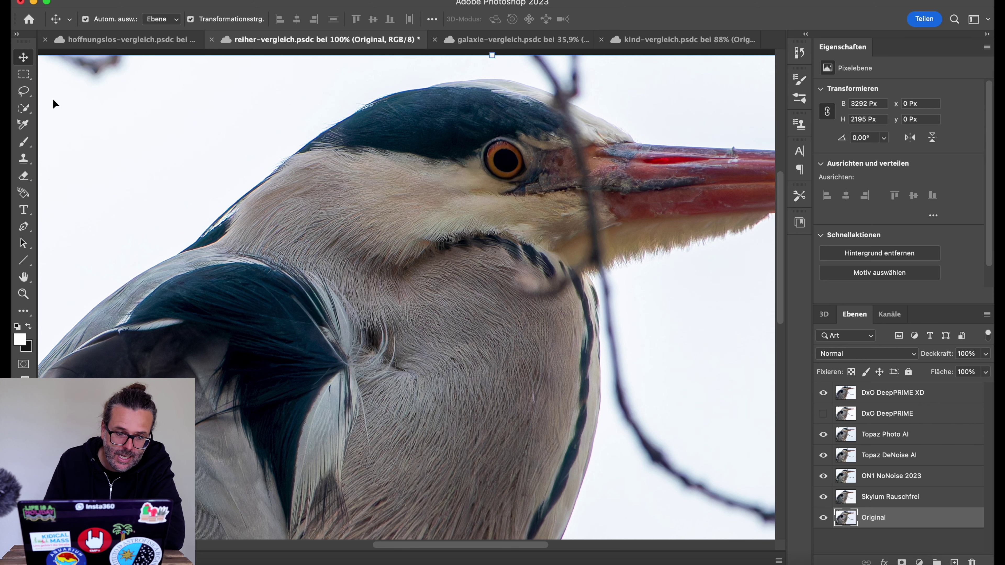
Step: Switch to the hoffnungslos-vergleich.psdc document and examine the original's noise on the info pillars and trees close up, ending at full-image view
click(127, 40)
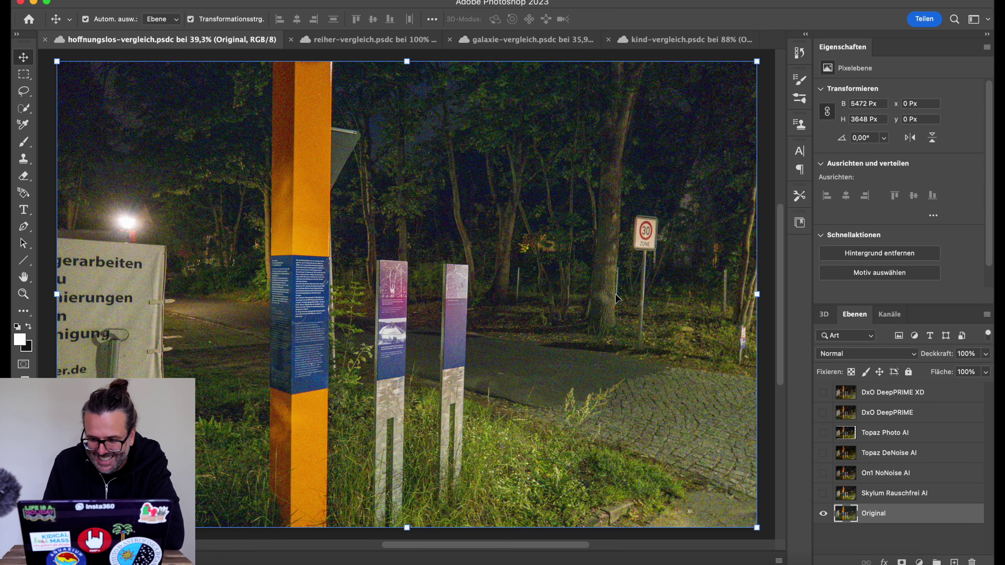
scroll(616, 294, up, 5)
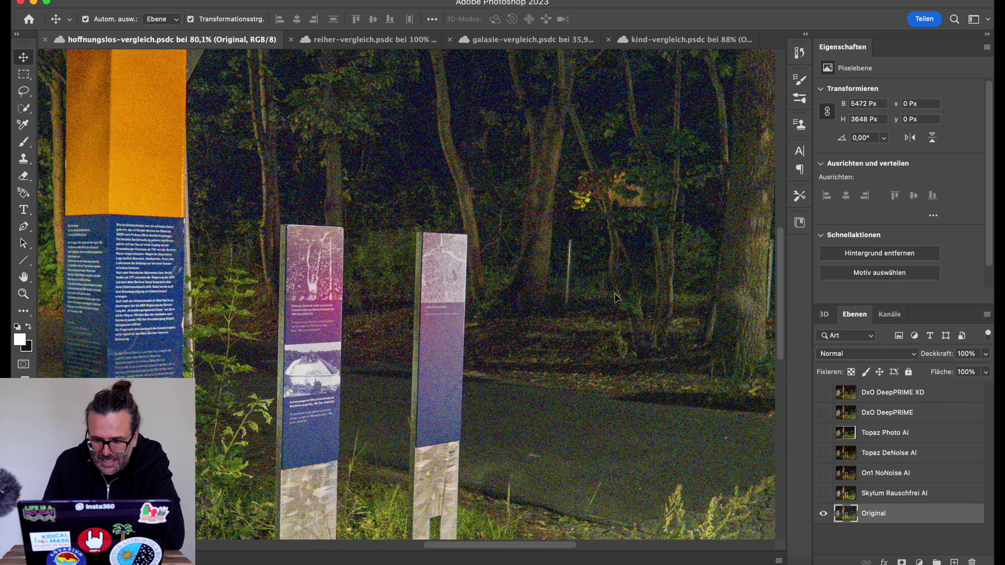
scroll(371, 271, left, 15)
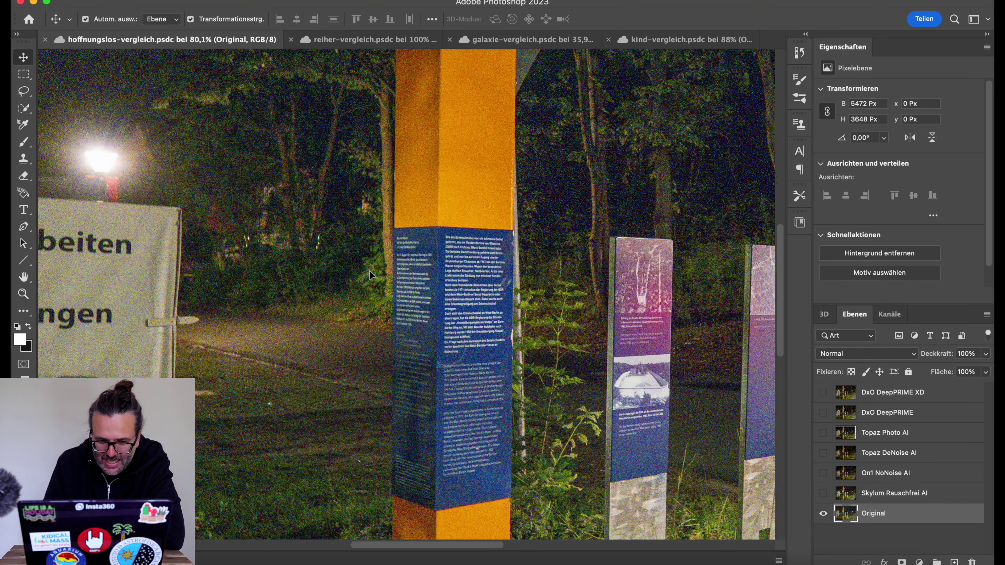
scroll(370, 273, left, 2)
scroll(369, 270, right, 15)
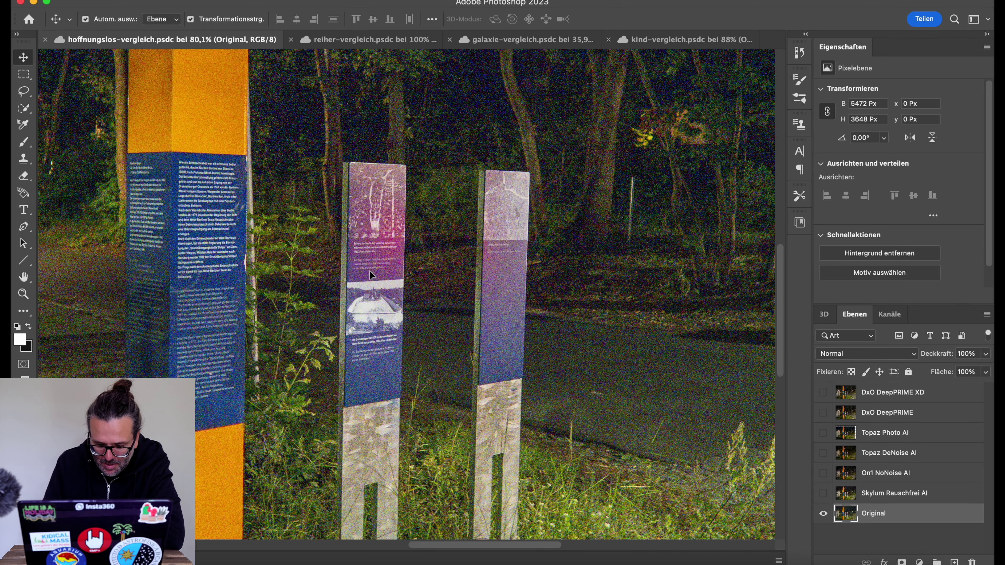
key(super+0)
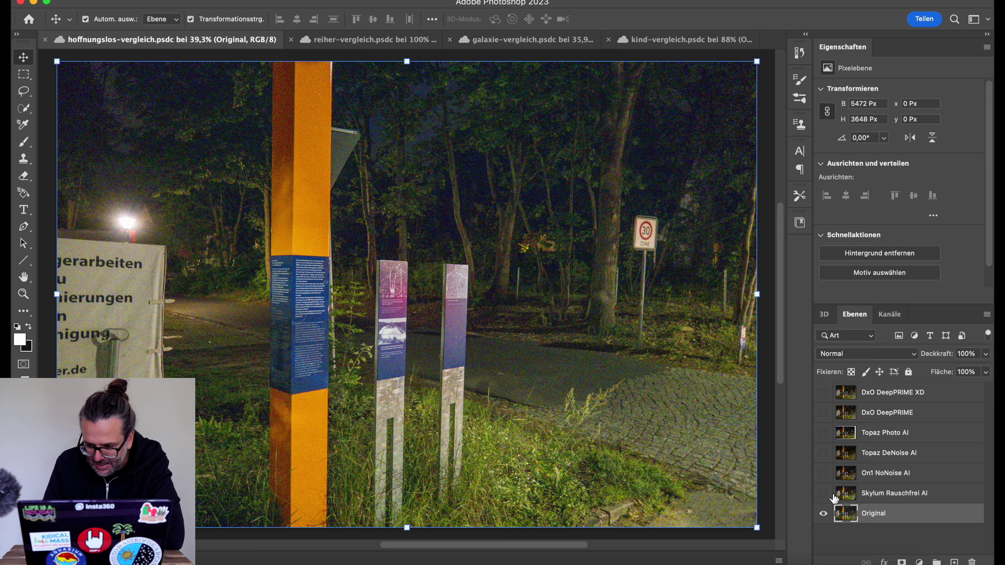
Step: Show the Skylum Rauschfrei AI layer and examine the text and pictures on the info pillars at 127% zoom
click(823, 494)
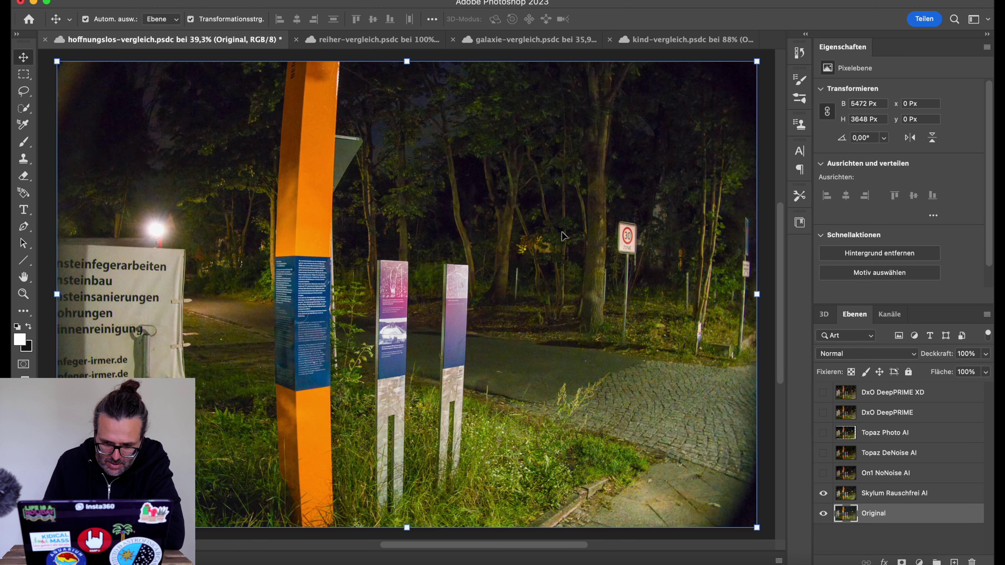
scroll(466, 330, up, 5)
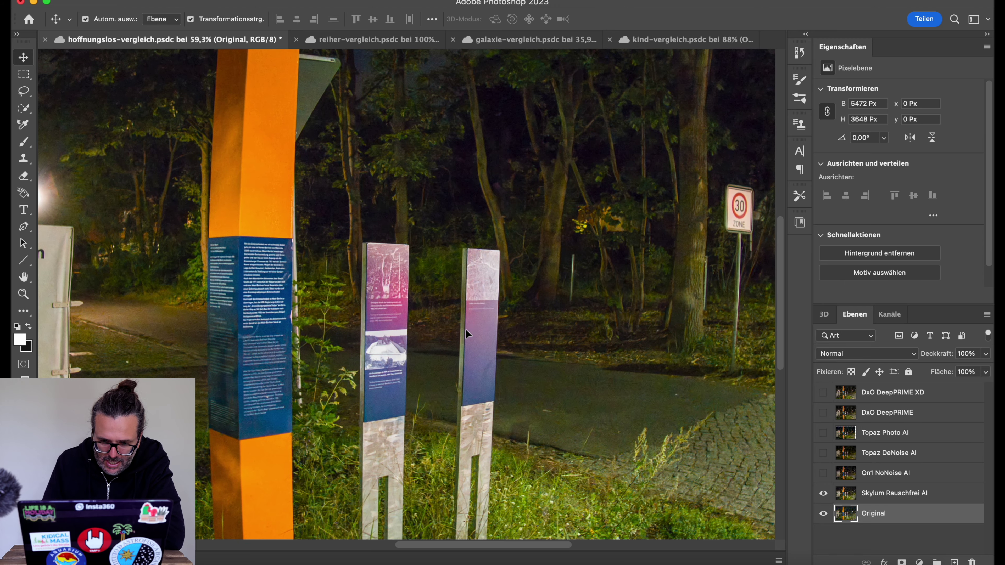
scroll(466, 329, up, 3)
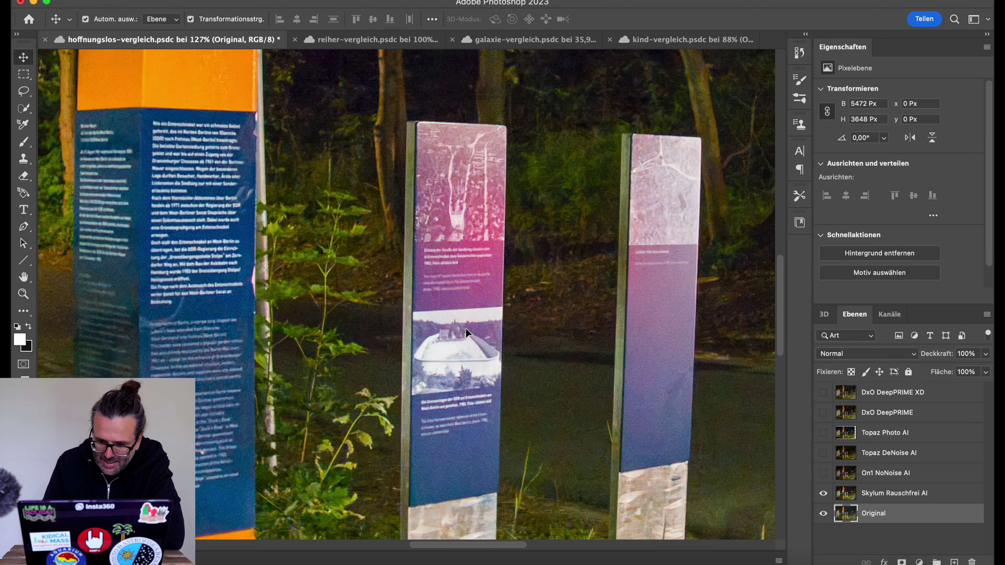
scroll(466, 329, left, 3)
scroll(466, 328, right, 2)
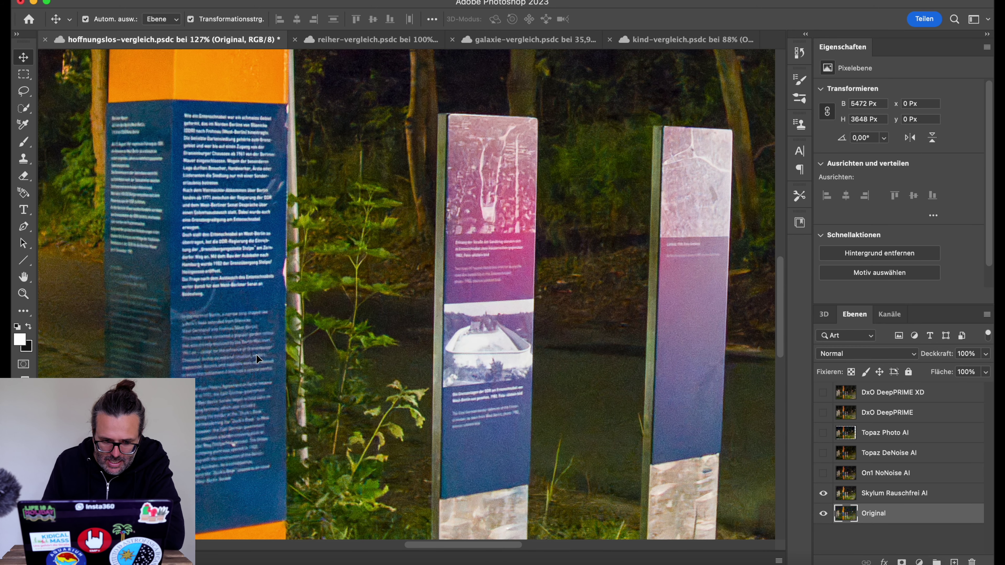
Step: Examine the Skylum Rauschfrei AI result on the two smaller info pillars, the road and the grass at 127% zoom
scroll(551, 316, right, 4)
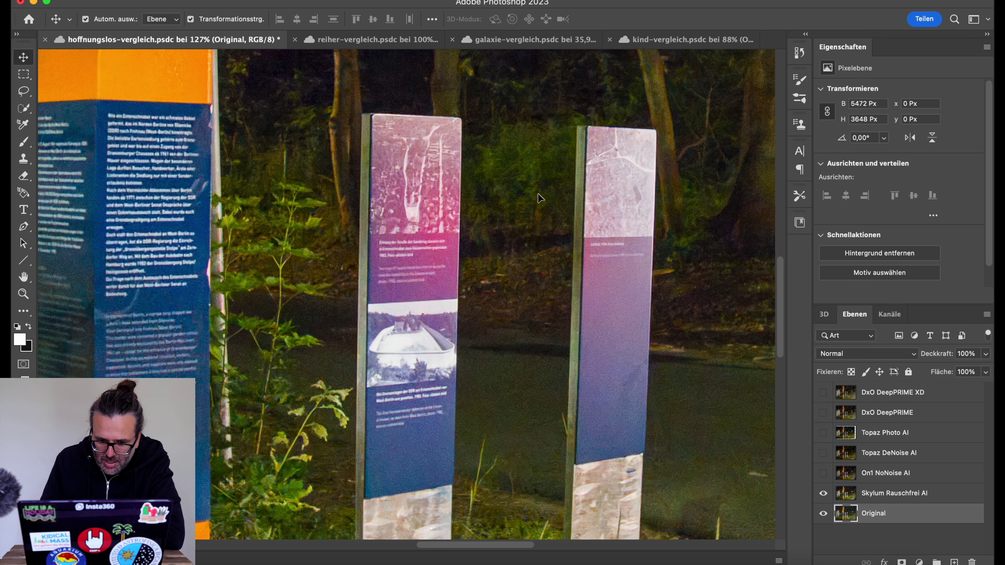
scroll(540, 186, down, 9)
scroll(539, 186, right, 10)
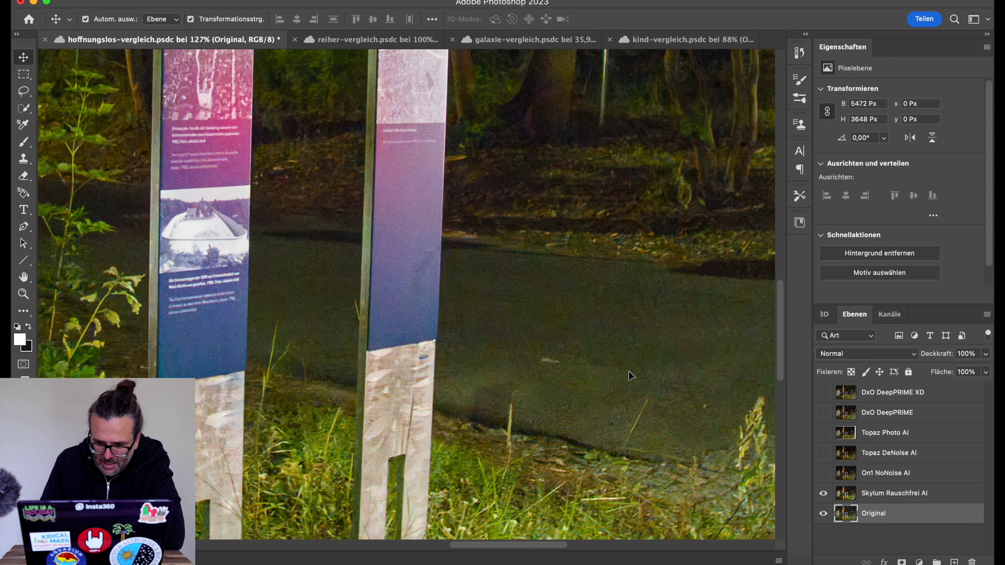
scroll(629, 371, right, 15)
scroll(629, 371, down, 4)
scroll(506, 392, left, 18)
scroll(505, 391, up, 4)
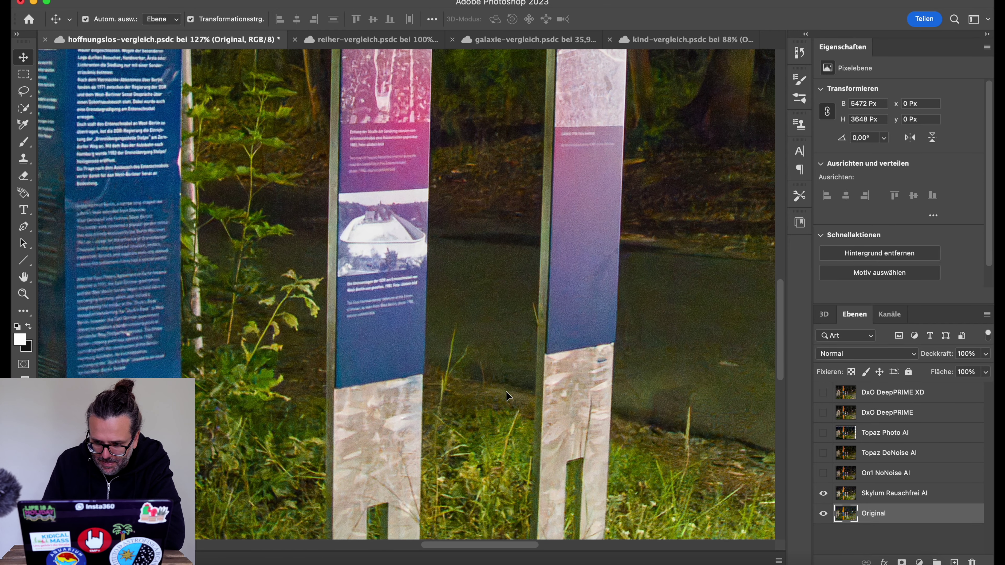
Step: Show the On1 NoNoise AI layer and toggle it against Skylum Rauschfrei AI on the info pillar text at 212% zoom
click(823, 473)
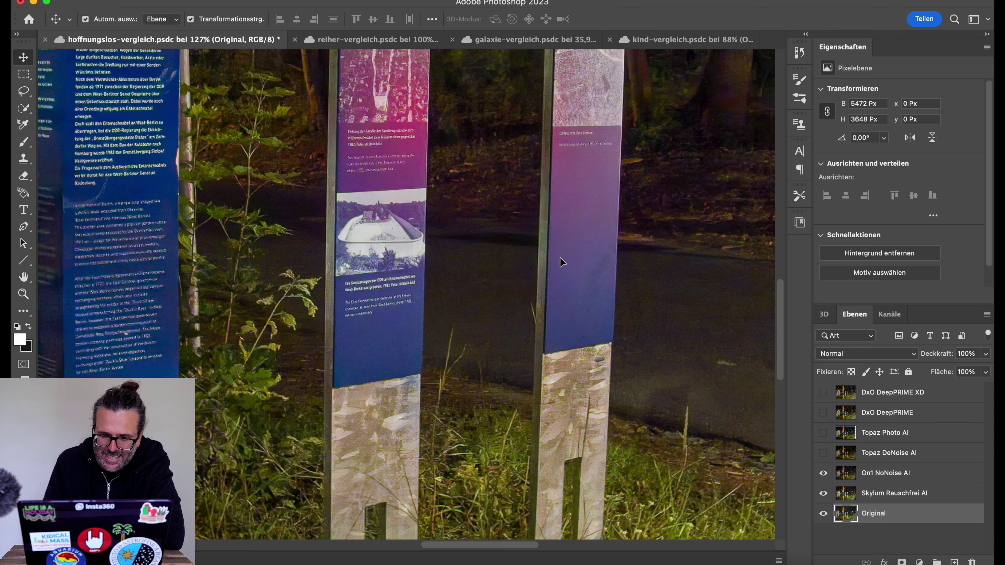
scroll(560, 258, up, 3)
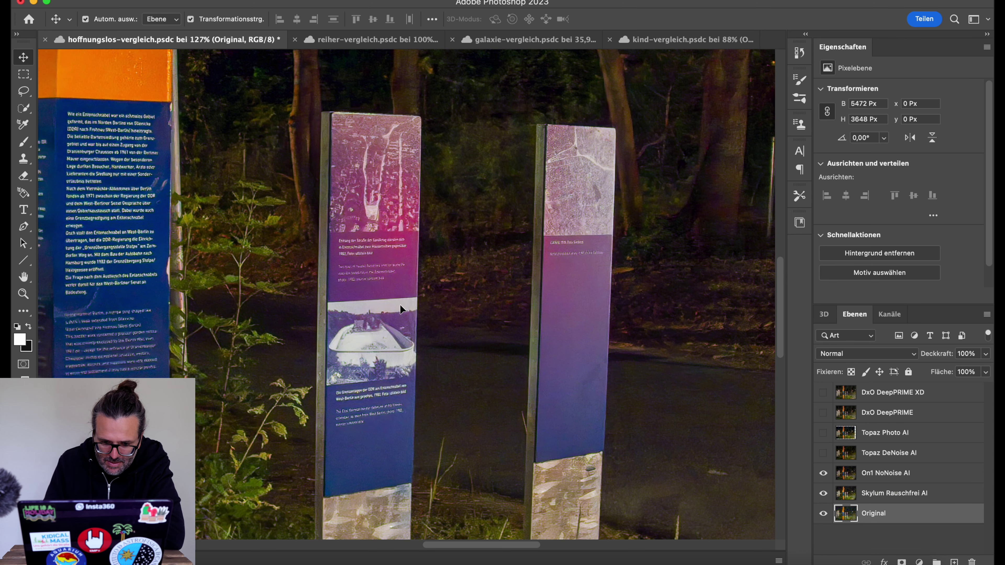
scroll(400, 305, up, 2)
scroll(399, 305, up, 3)
scroll(399, 304, left, 5)
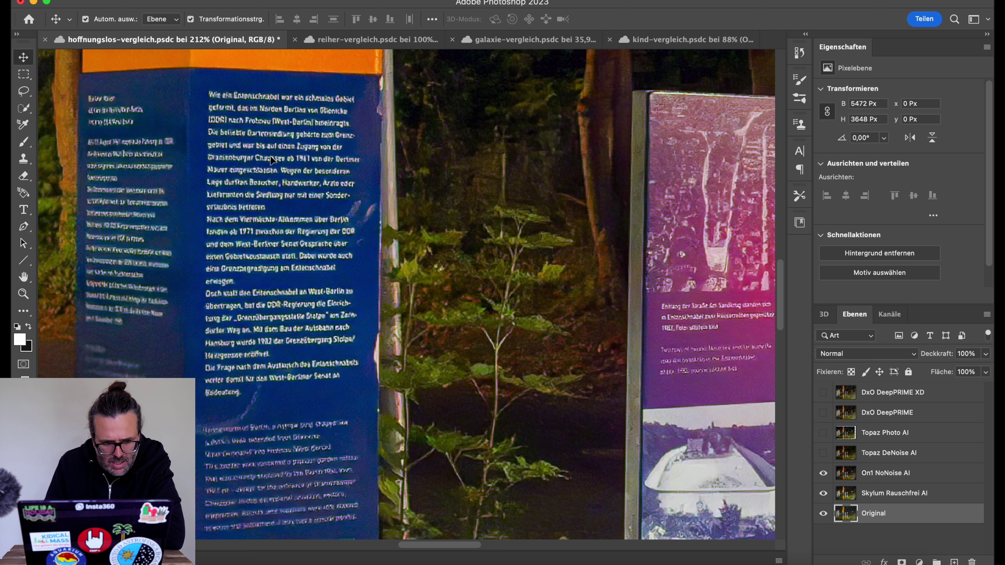
click(821, 473)
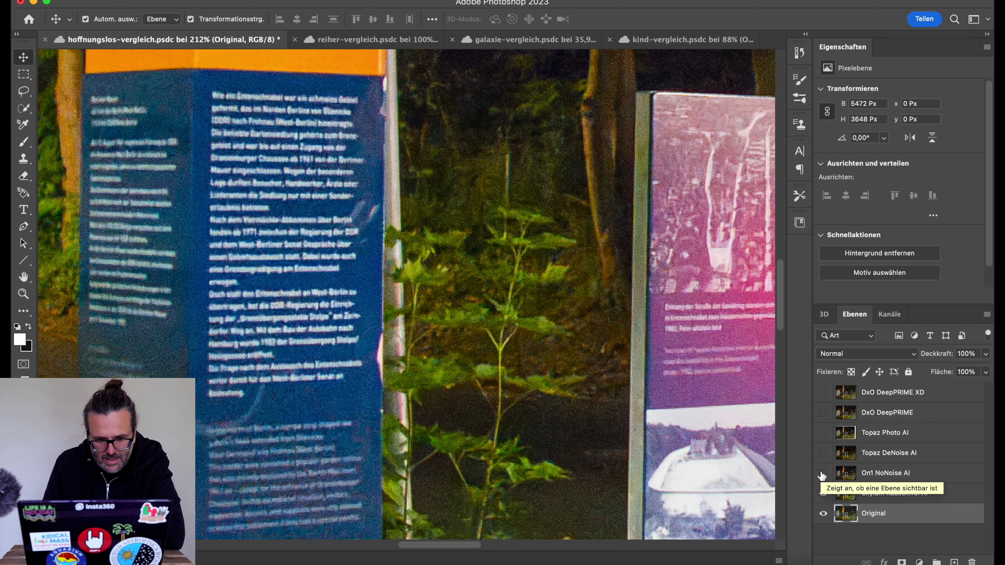
scroll(821, 474, down, 3)
click(821, 474)
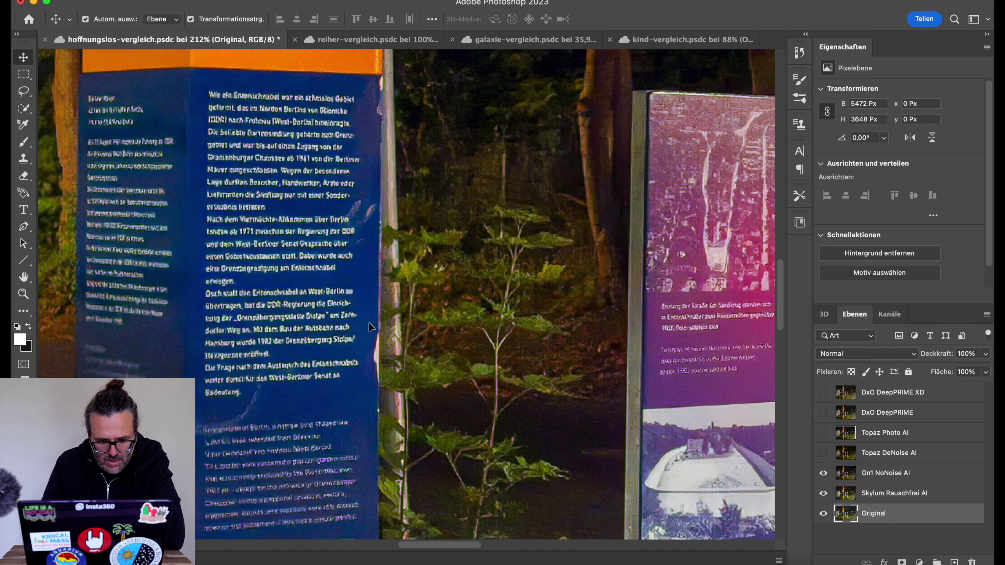
Step: Examine the On1 NoNoise AI result on the banner, the road, the cobblestones and the pillar bases at 156% zoom
scroll(369, 323, left, 15)
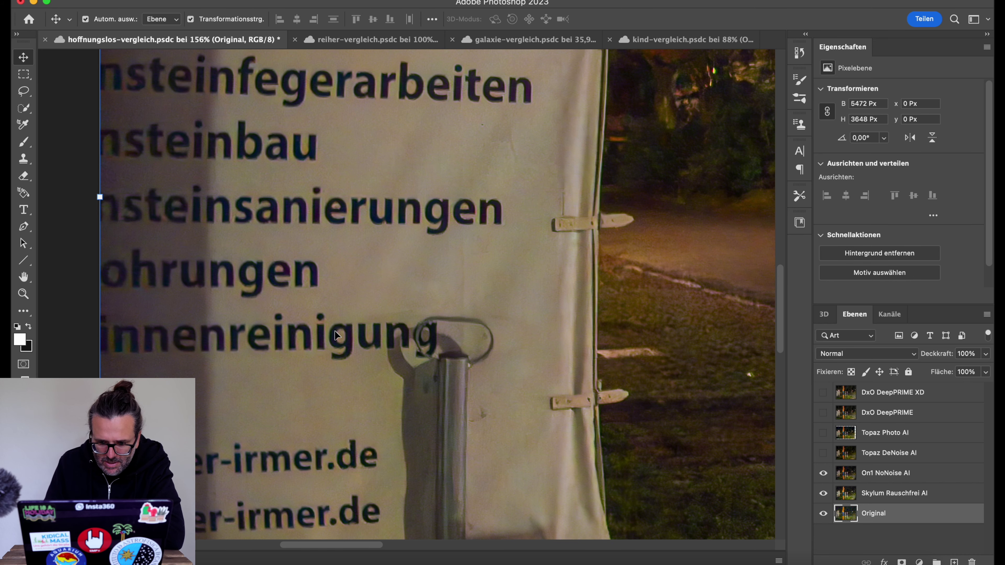
scroll(334, 330, right, 8)
scroll(506, 303, right, 6)
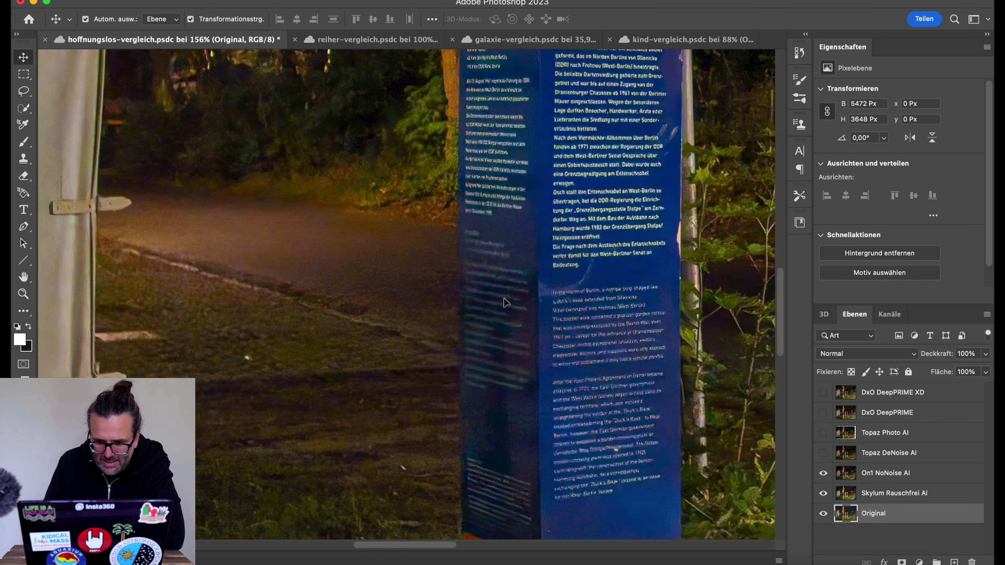
scroll(506, 303, right, 10)
scroll(504, 298, down, 10)
scroll(503, 297, right, 10)
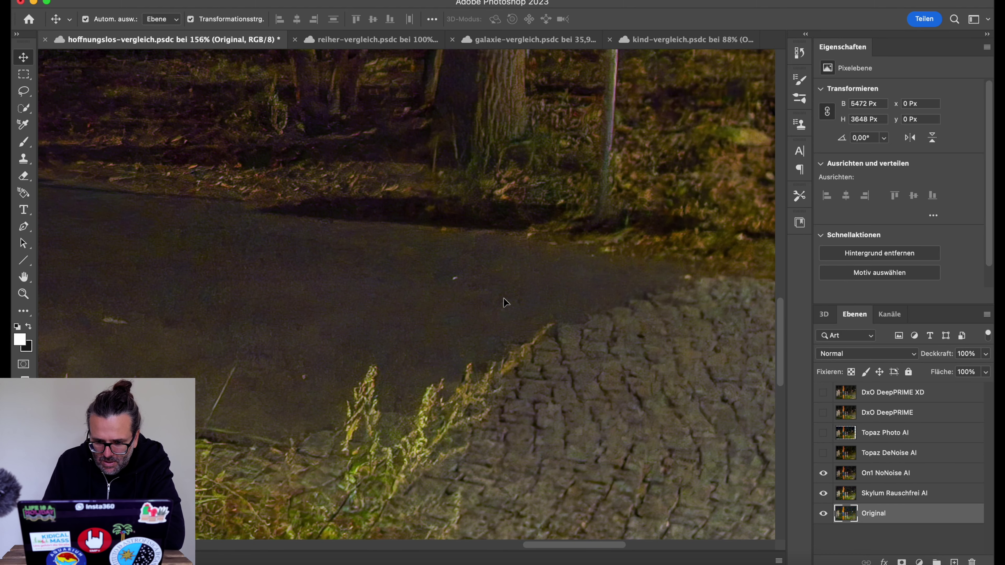
scroll(400, 323, left, 10)
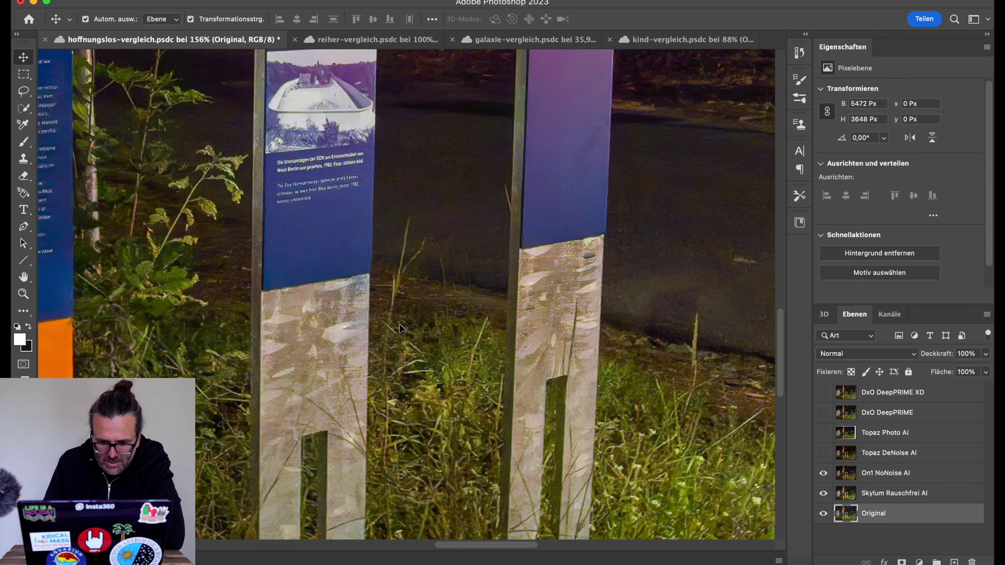
scroll(399, 324, up, 10)
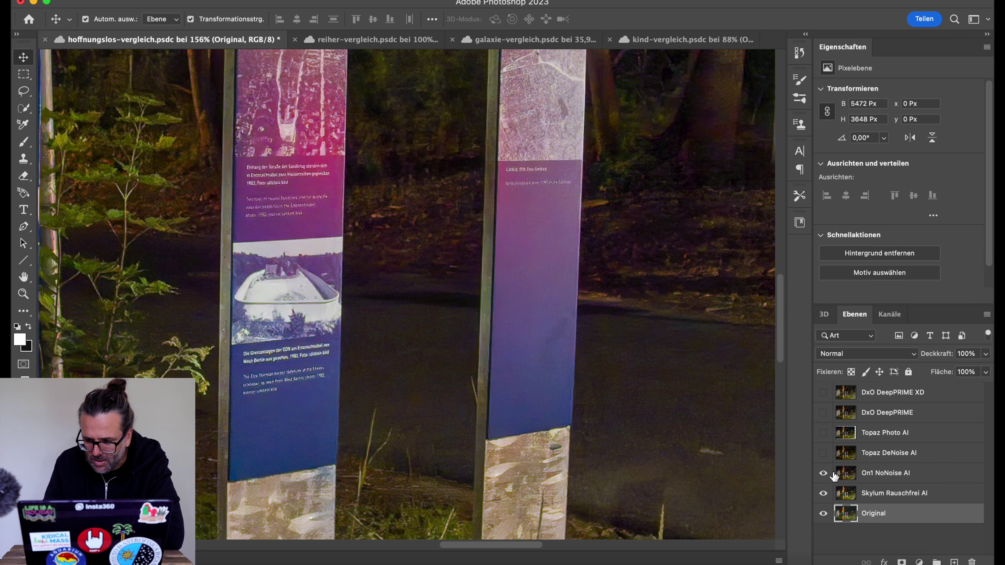
Step: Show the Topaz DeNoise AI layer and examine the info pillars' text and pictures, the plants and the grass
click(823, 452)
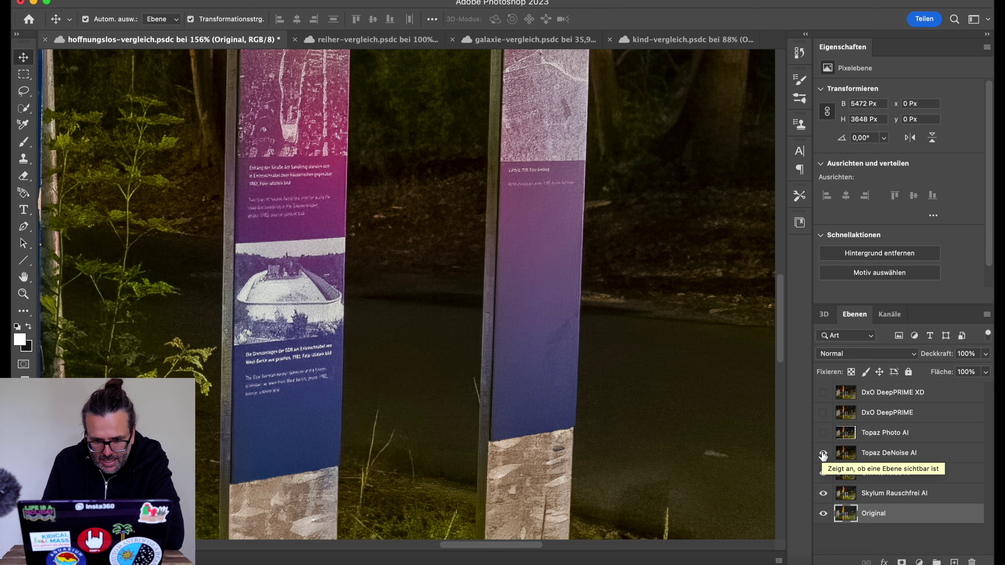
scroll(549, 268, left, 10)
scroll(550, 268, up, 4)
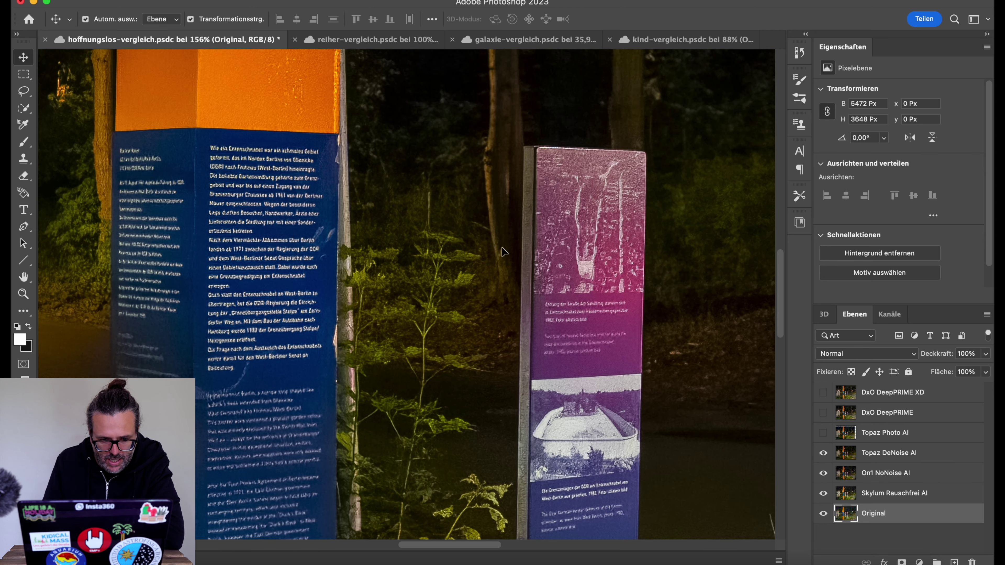
scroll(308, 295, down, 8)
scroll(309, 295, right, 7)
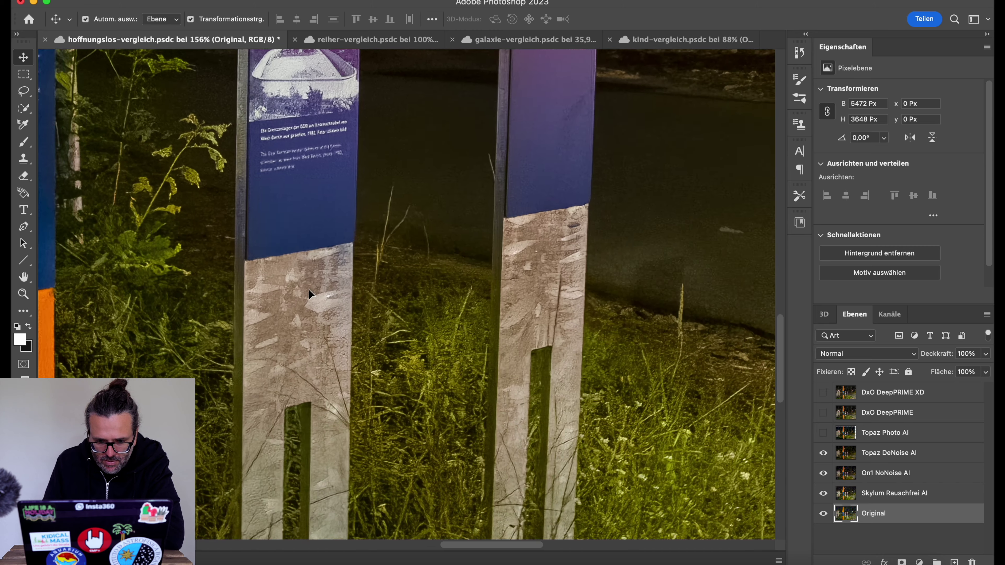
scroll(308, 289, down, 4)
scroll(309, 289, right, 3)
scroll(308, 289, up, 10)
scroll(308, 288, left, 7)
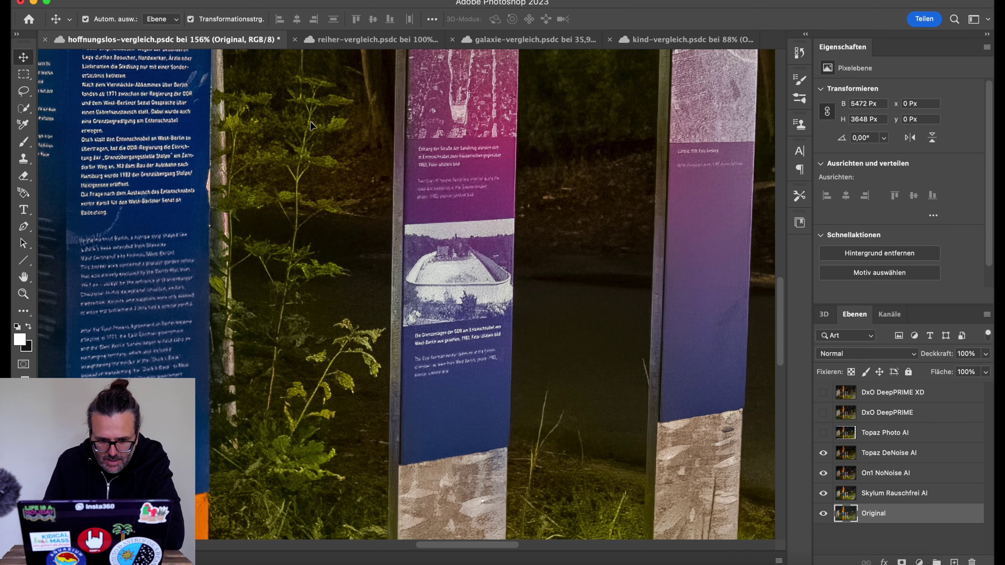
Step: Examine the road and cobblestones in the Topaz DeNoise AI result, toggling the layer off and on against On1 NoNoise AI
scroll(542, 334, right, 6)
scroll(541, 334, down, 2)
scroll(703, 297, right, 5)
scroll(703, 297, down, 2)
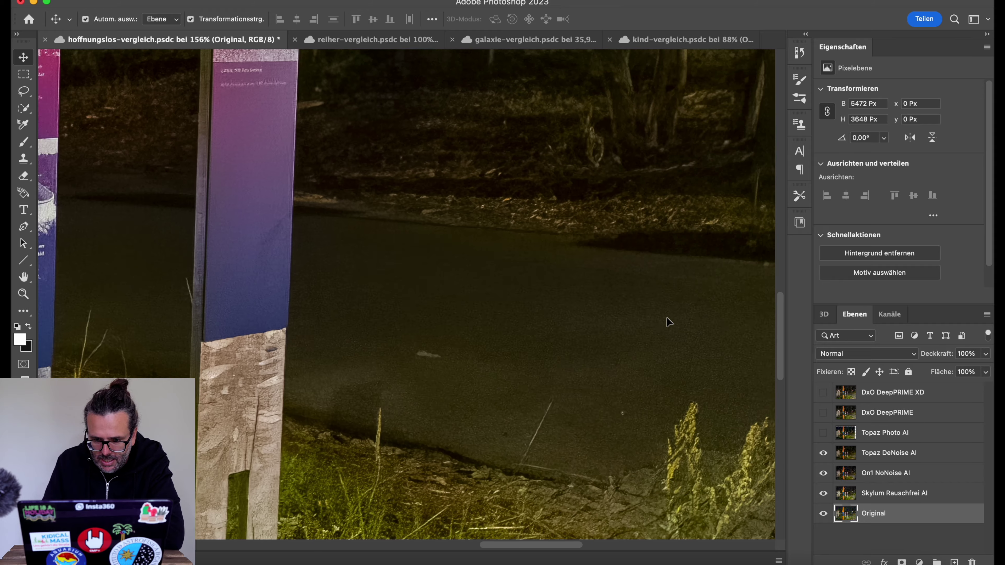
scroll(669, 322, right, 2)
scroll(550, 324, right, 10)
scroll(550, 324, down, 2)
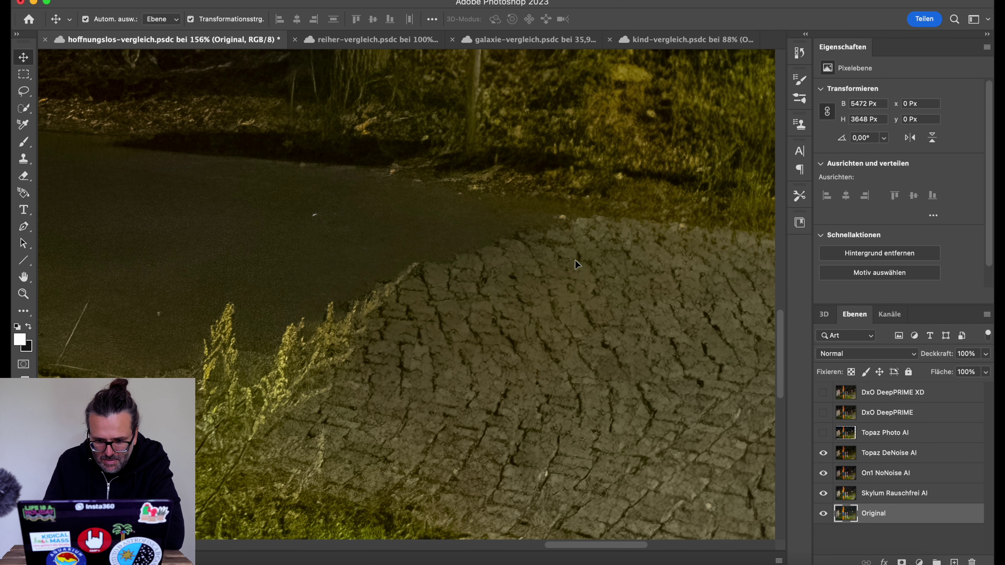
click(824, 454)
click(824, 454)
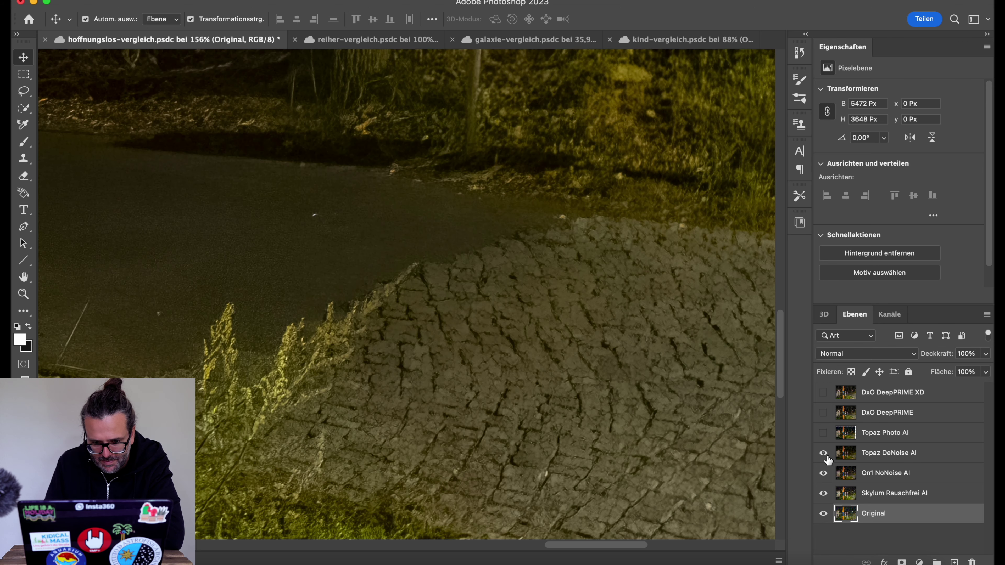
Step: Examine the Topaz DeNoise AI result on the banner lettering and fabric, ending at full-image view
scroll(419, 350, left, 15)
scroll(419, 351, right, 10)
scroll(418, 350, up, 6)
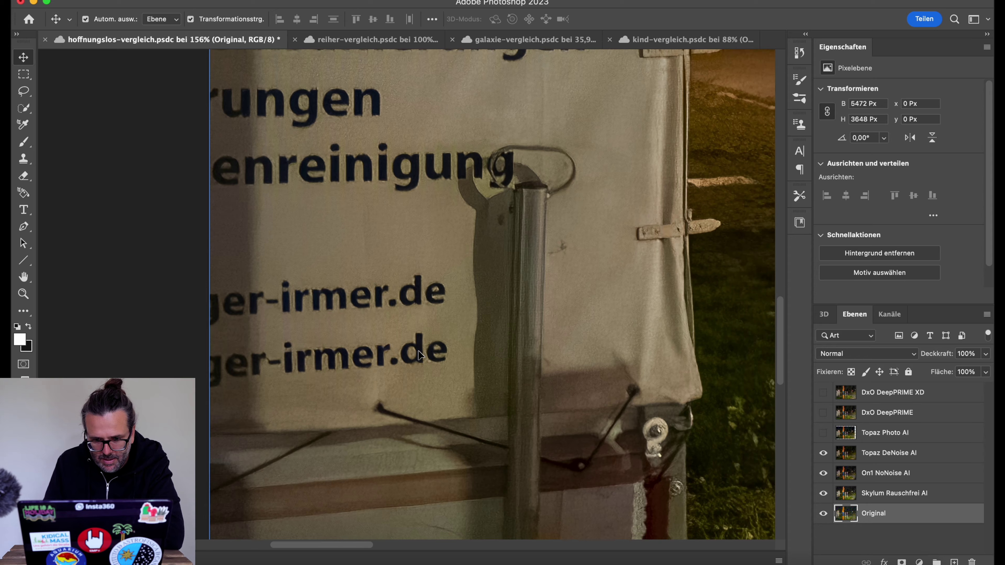
scroll(519, 140, right, 5)
scroll(519, 141, up, 5)
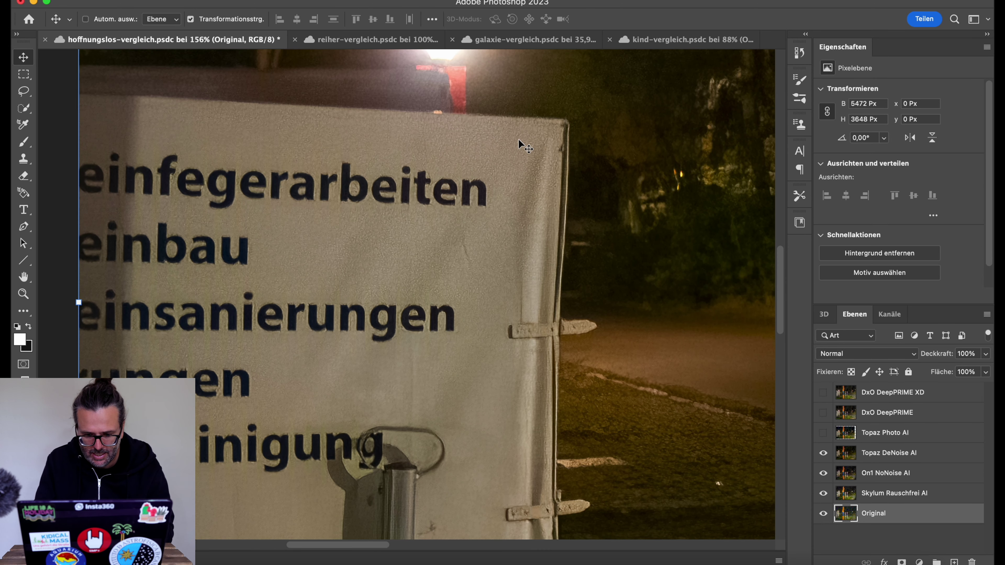
key(super+0)
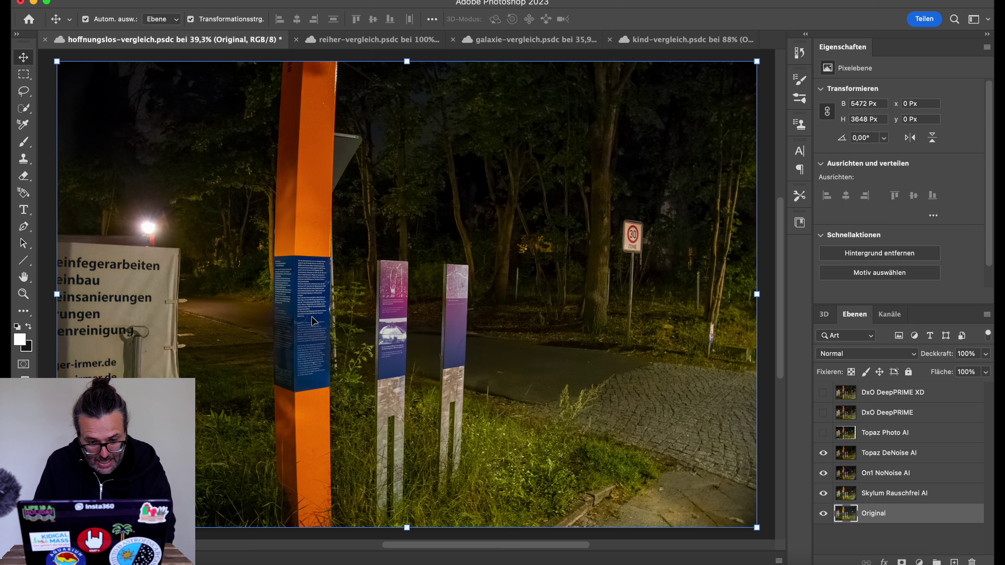
Step: Show the Topaz Photo AI layer and toggle it against Topaz DeNoise AI on the info pillars at 136% zoom
click(823, 435)
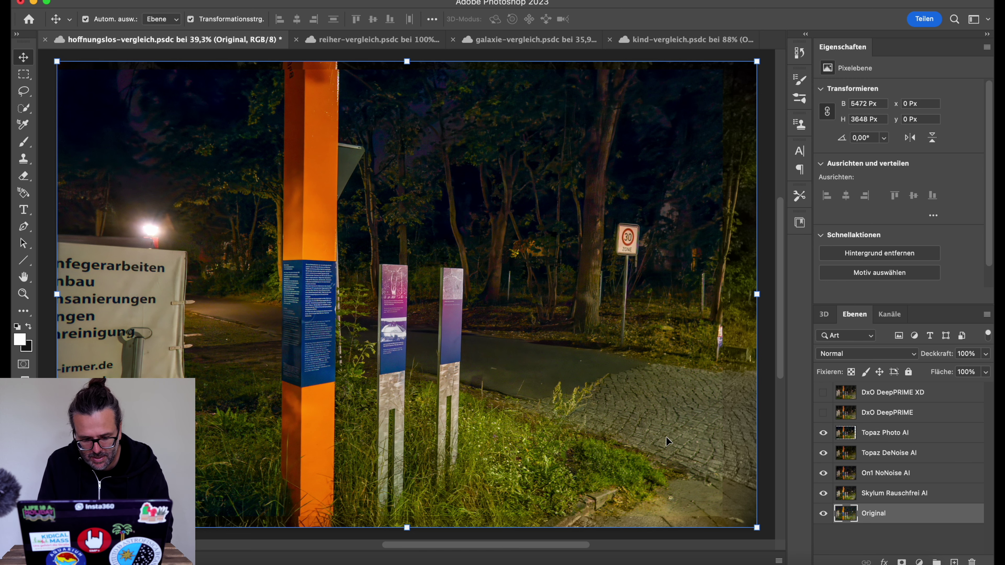
key(super+1)
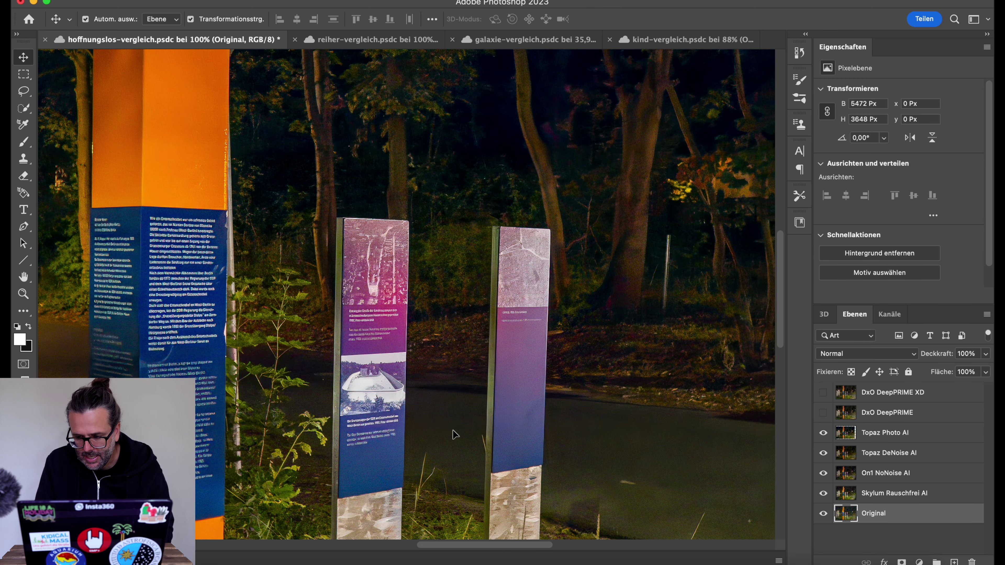
scroll(518, 355, up, 3)
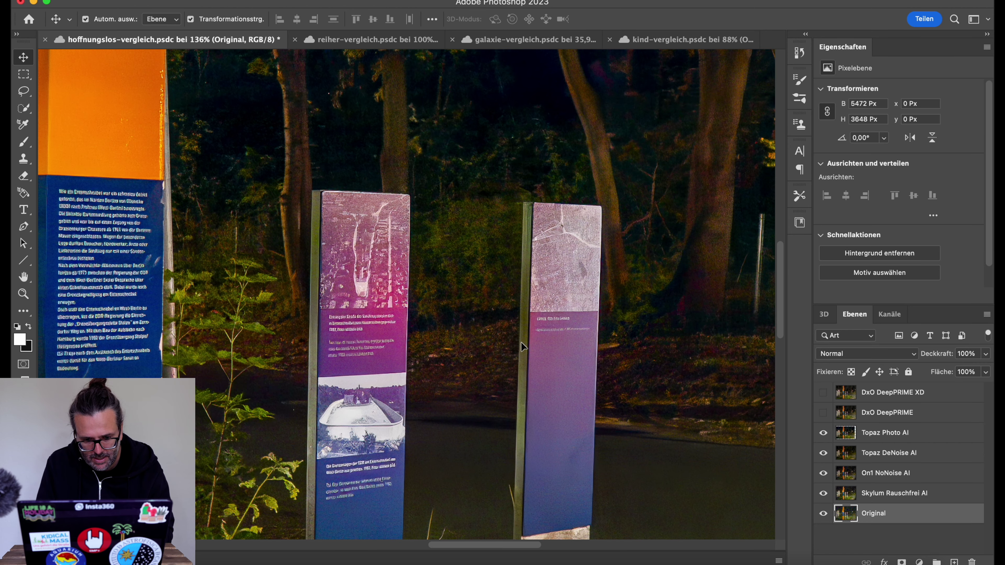
click(824, 433)
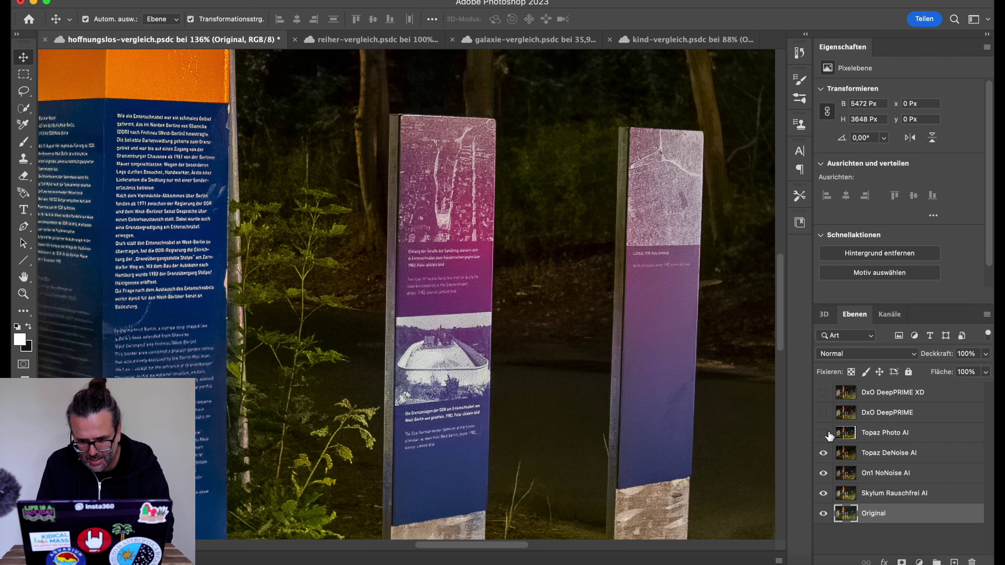
click(824, 433)
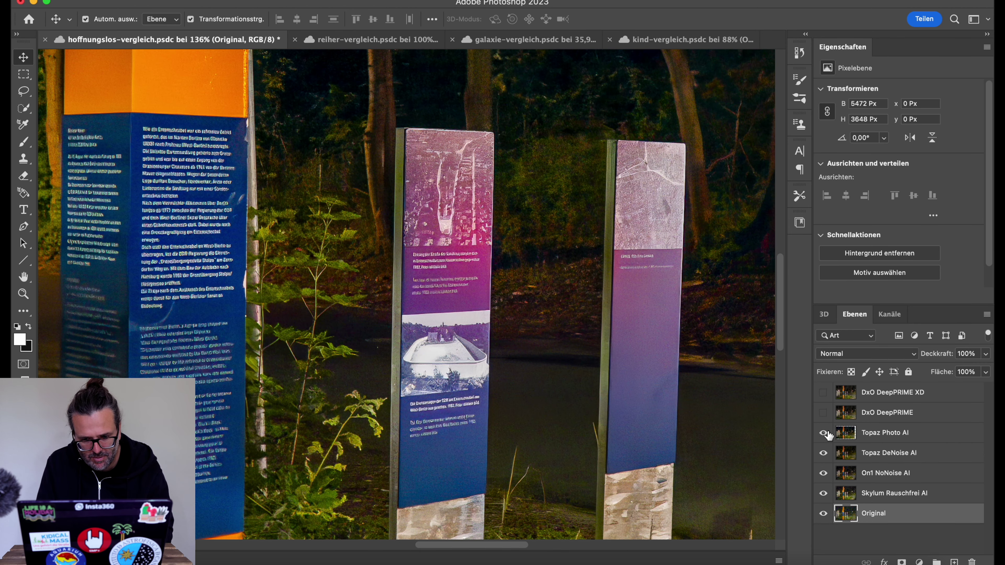
Step: Compare Topaz Photo AI with Topaz DeNoise AI on the road and cobblestones by toggling the Photo AI layer twice
scroll(692, 411, right, 10)
scroll(692, 411, down, 4)
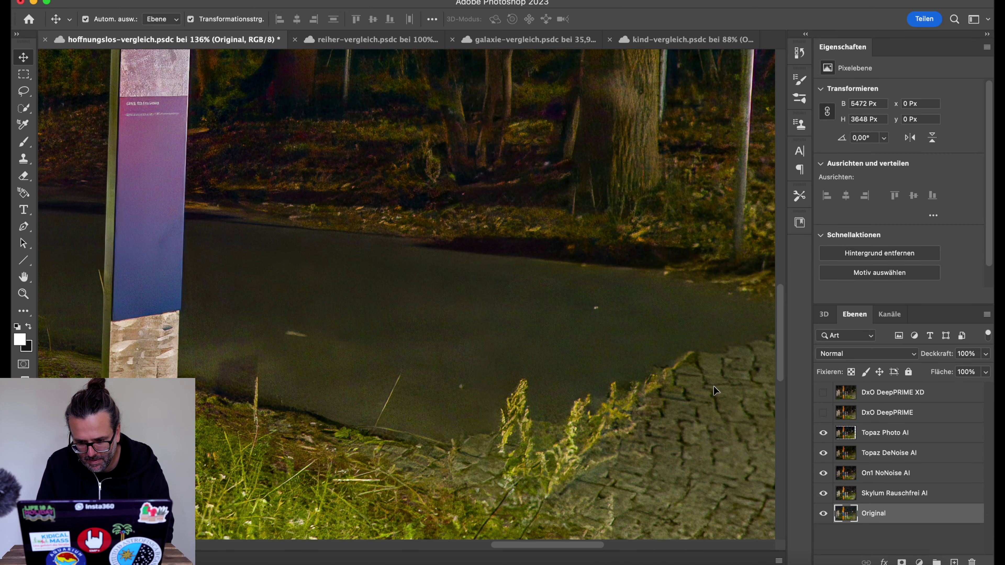
scroll(714, 391, right, 3)
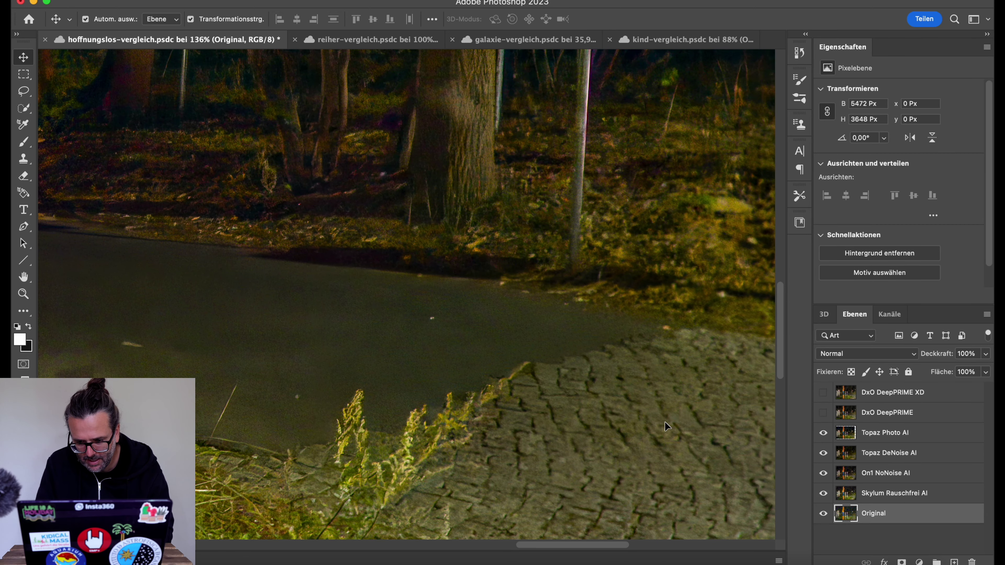
click(823, 433)
click(823, 432)
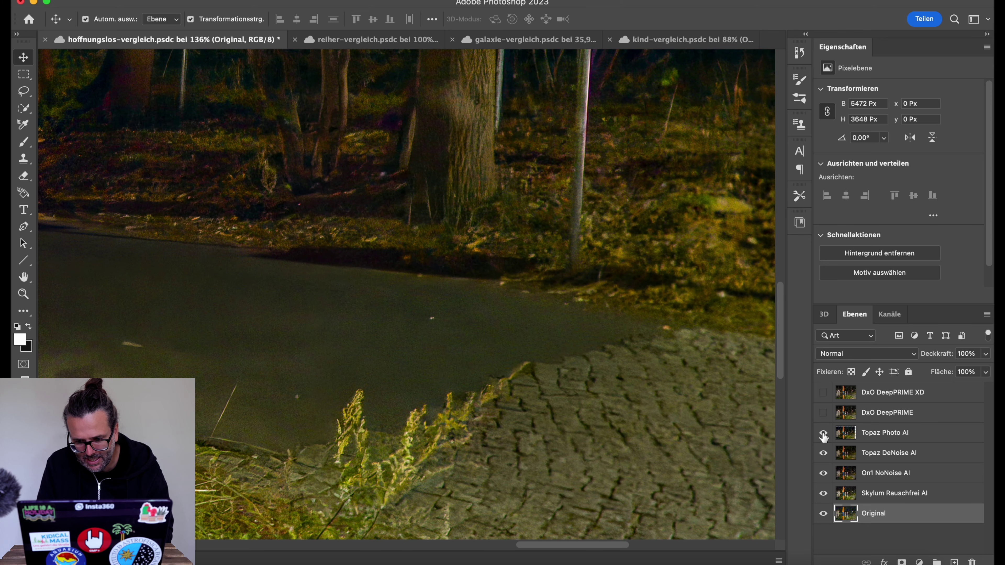
click(823, 433)
click(824, 433)
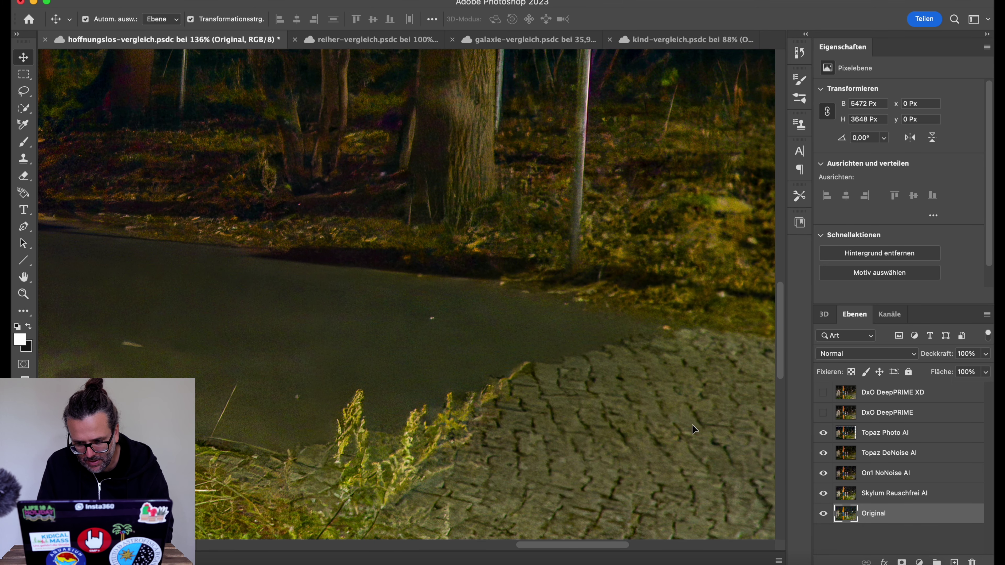
Step: Examine the Topaz Photo AI result on the banner and show the DxO DeepPRIME layer over it
scroll(432, 356, left, 15)
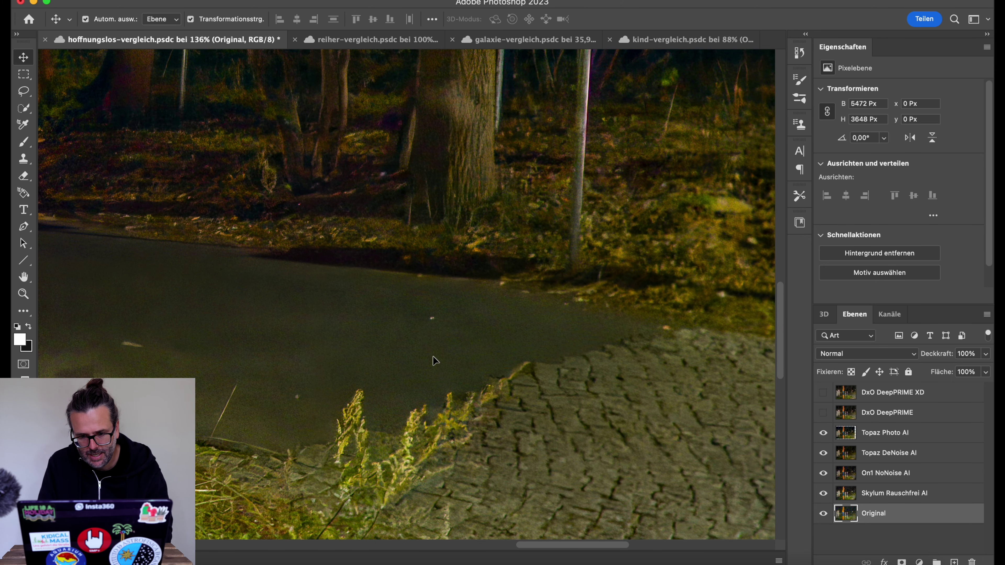
scroll(432, 356, left, 10)
scroll(432, 356, down, 2)
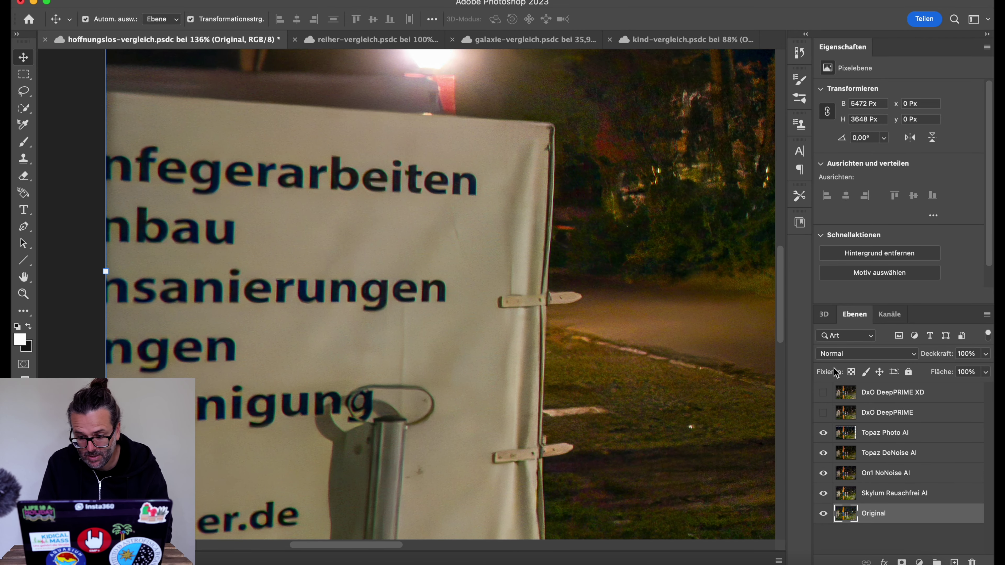
click(823, 413)
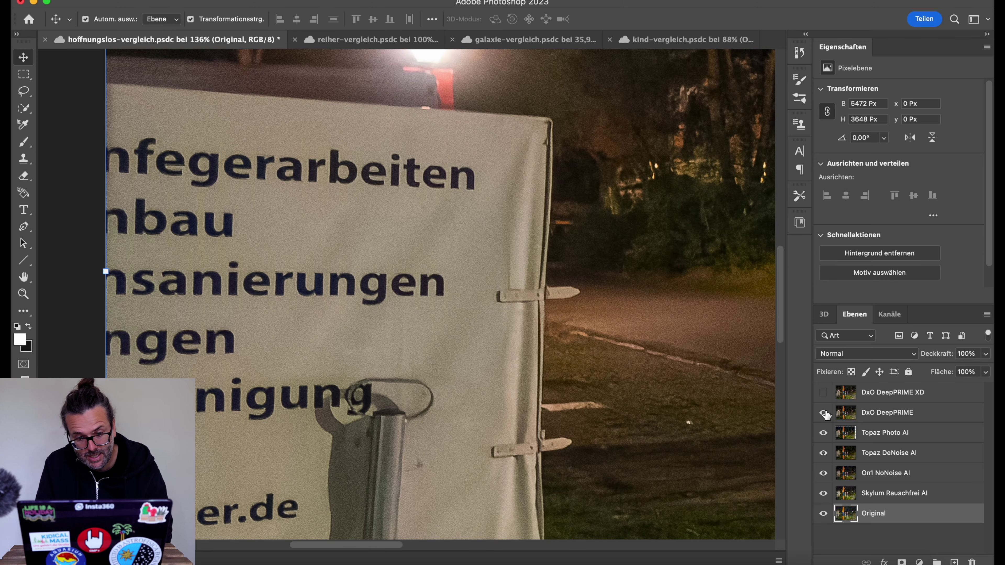
Step: Examine the DxO DeepPRIME result on the info pillars' text and pictures and the surrounding foliage at up to 248% zoom
scroll(640, 343, right, 10)
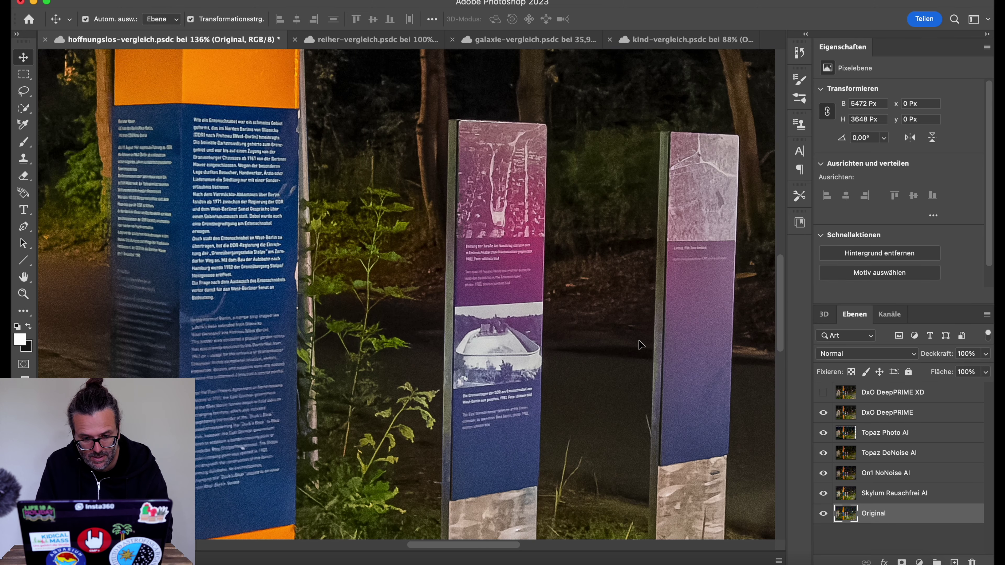
scroll(369, 233, up, 5)
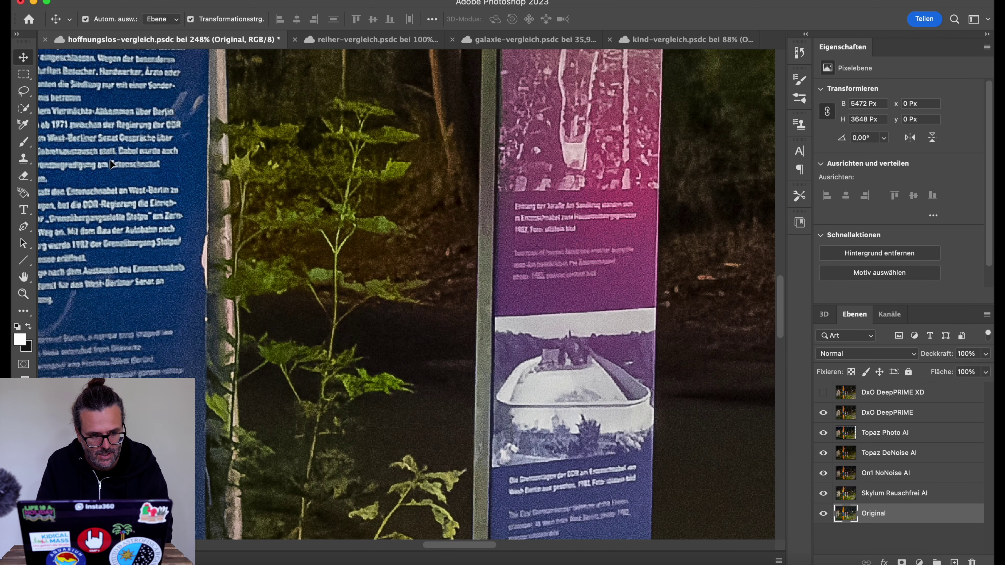
scroll(244, 197, down, 3)
scroll(243, 196, right, 3)
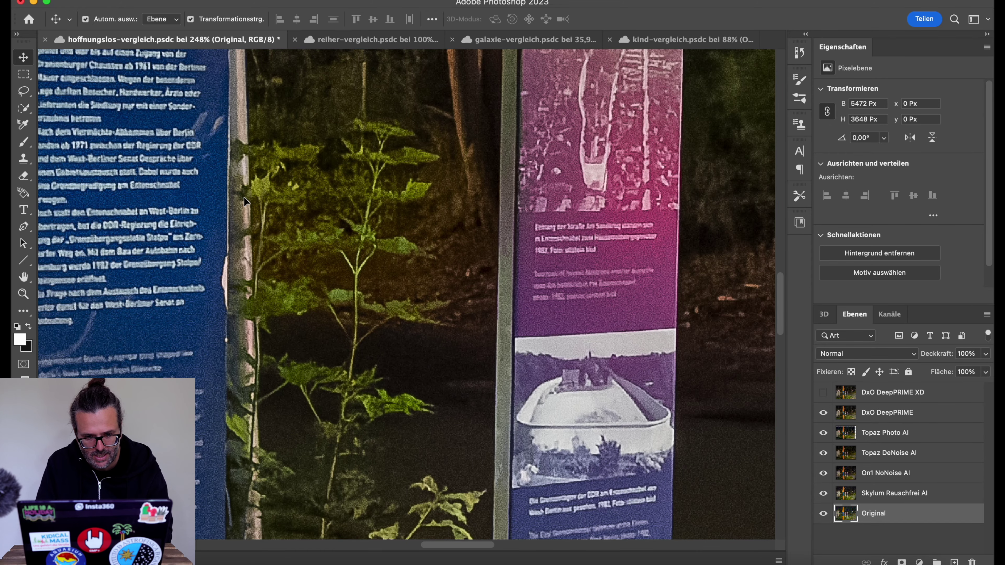
scroll(541, 378, right, 10)
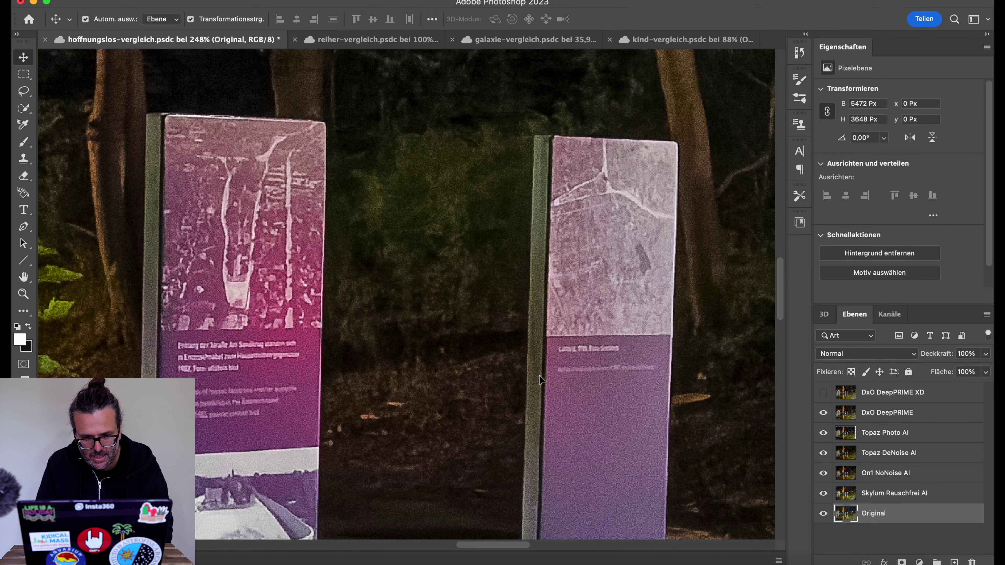
Step: Examine the DxO DeepPRIME result on the dark road, grass and cobblestones, ending at 134% zoom
scroll(539, 376, down, 10)
scroll(540, 376, down, 10)
scroll(540, 375, right, 2)
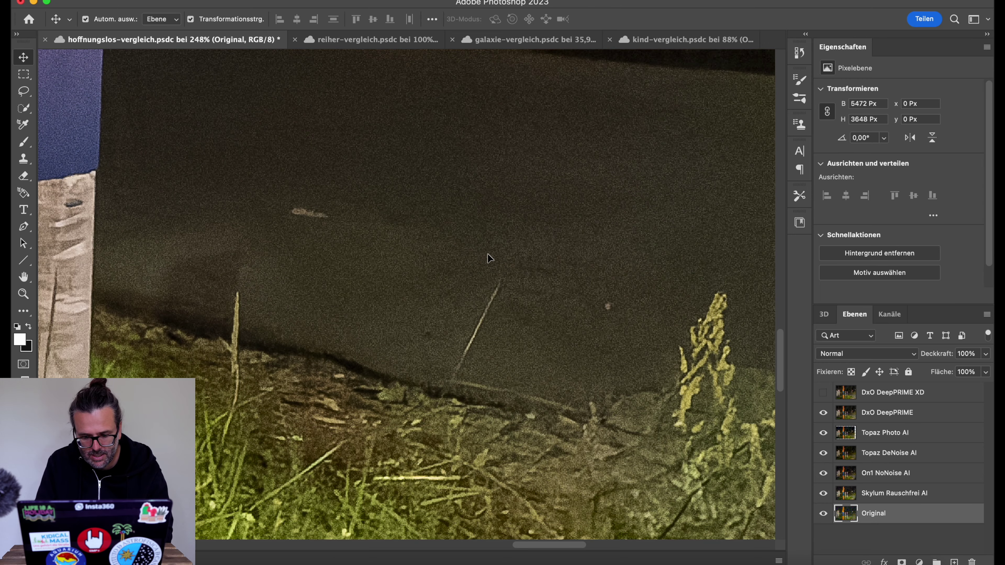
scroll(488, 254, down, 5)
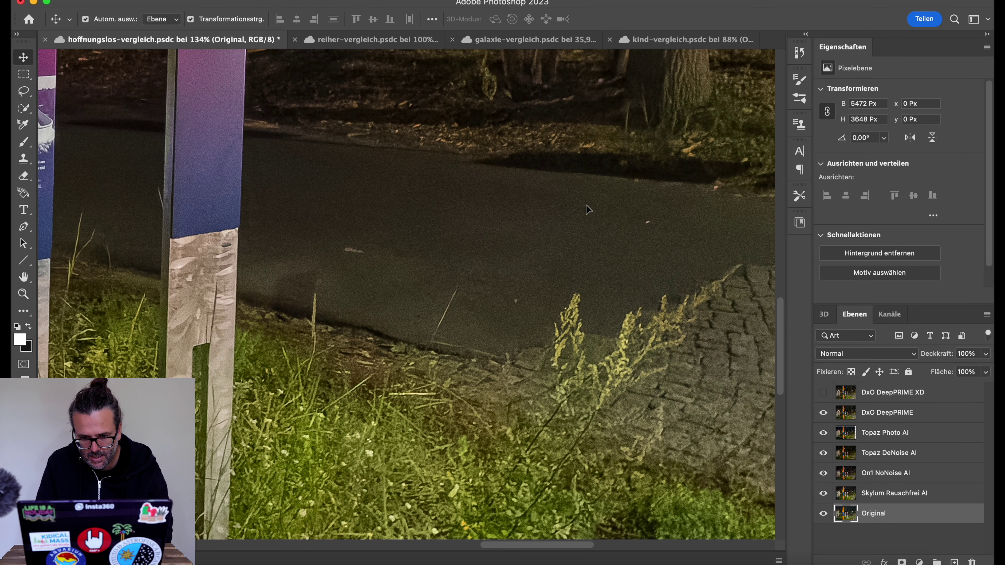
scroll(564, 280, right, 5)
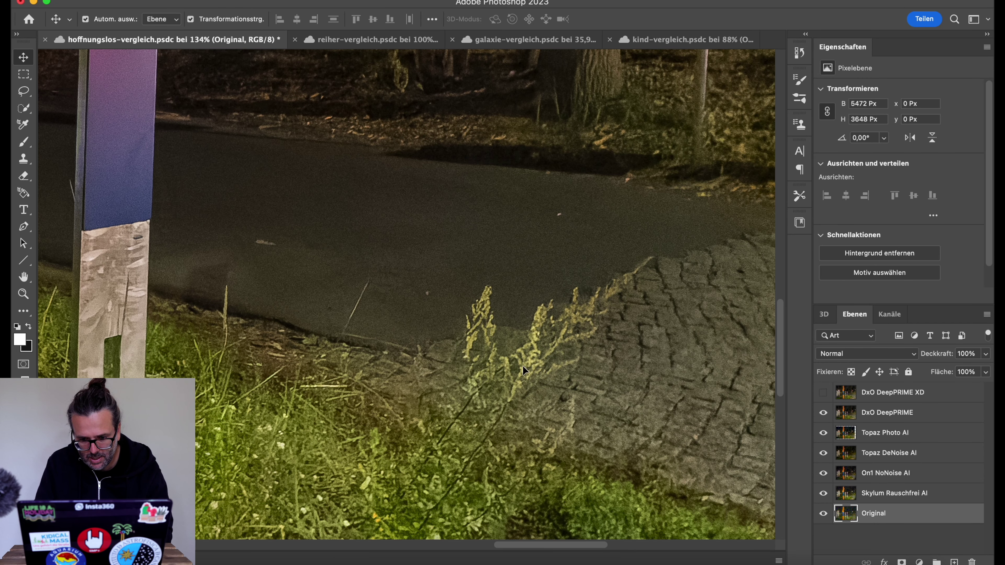
scroll(629, 343, right, 12)
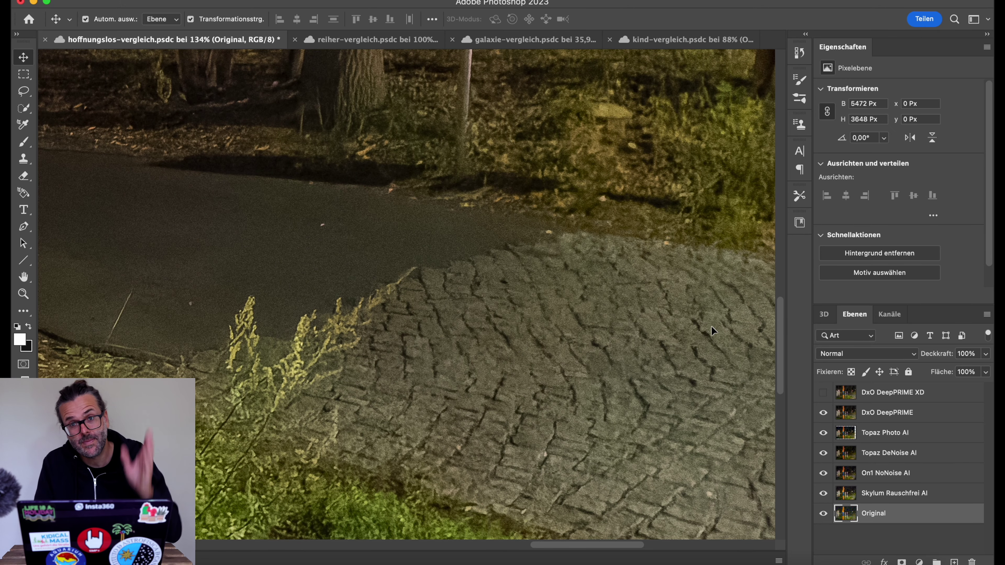
Step: Show the DxO DeepPRIME XD layer and toggle it against DxO DeepPRIME on the two slim info pillars
click(823, 392)
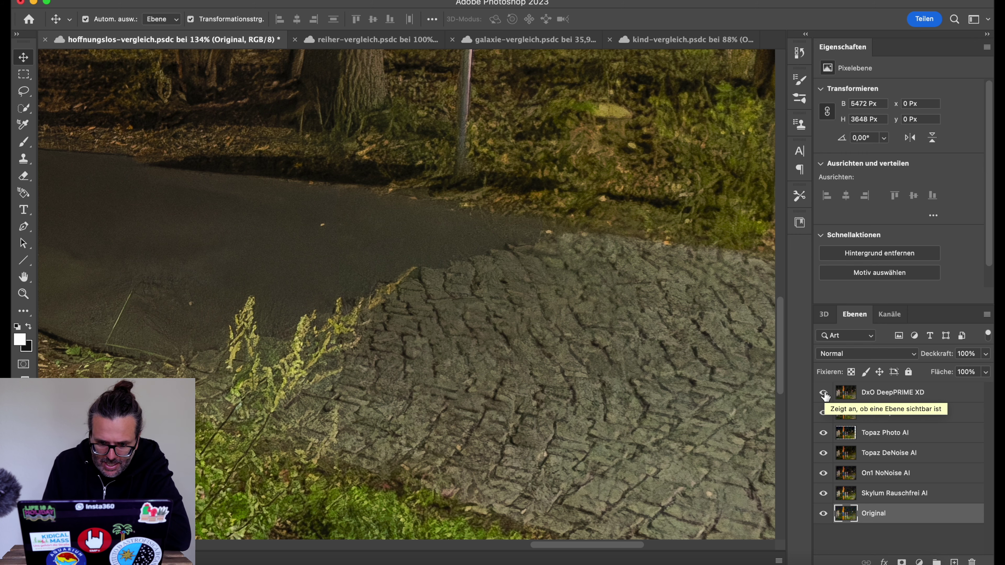
scroll(455, 240, left, 10)
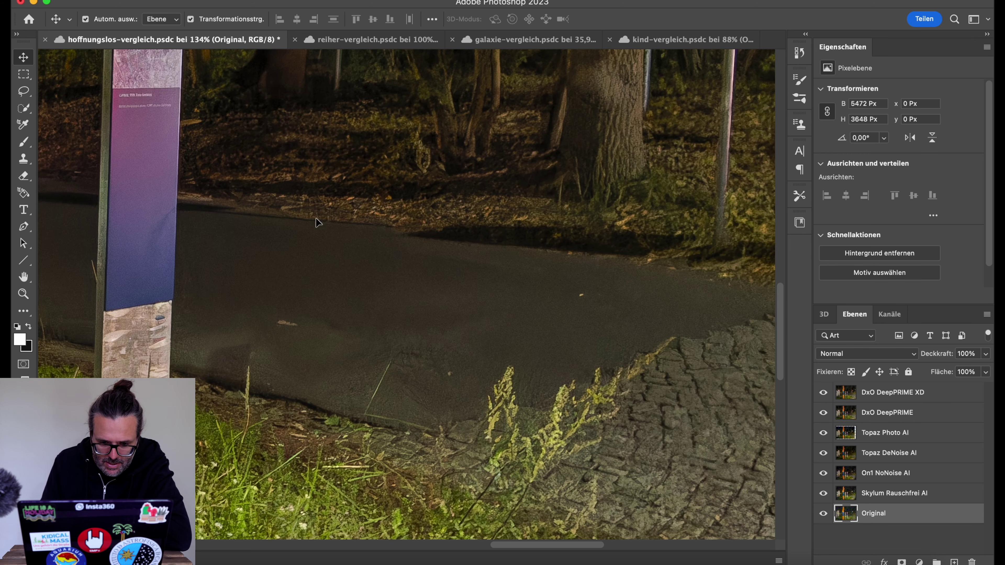
scroll(521, 345, left, 10)
scroll(521, 344, up, 5)
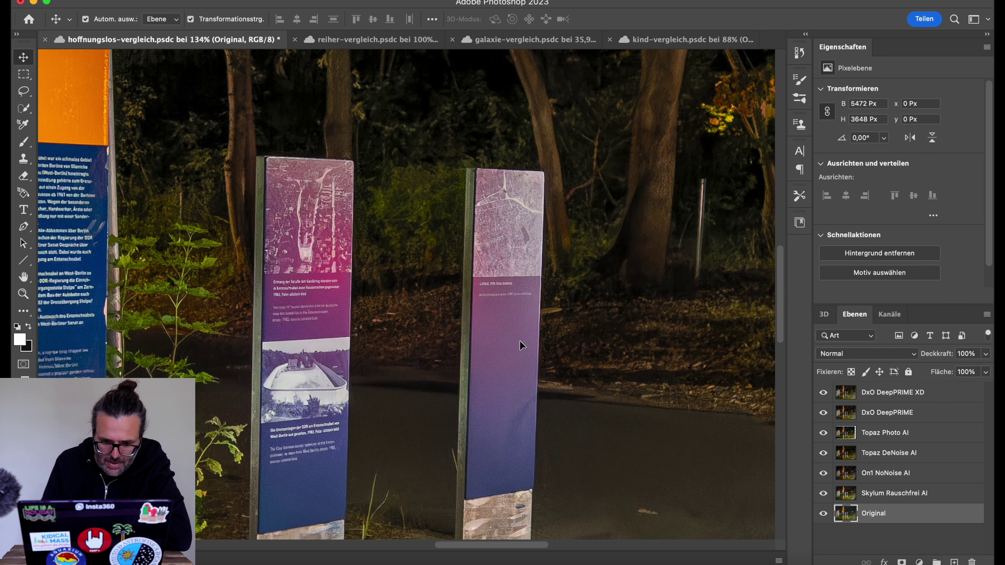
click(826, 393)
click(826, 393)
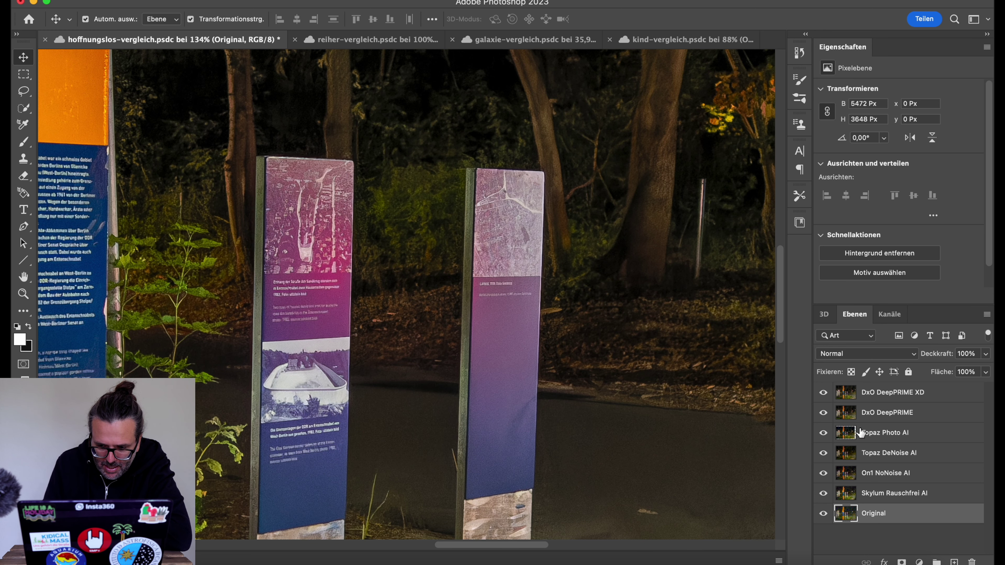
Step: Save the night-scene document and toggle the DxO DeepPRIME XD layer over the slim pillars at 161% zoom
key(super+plus)
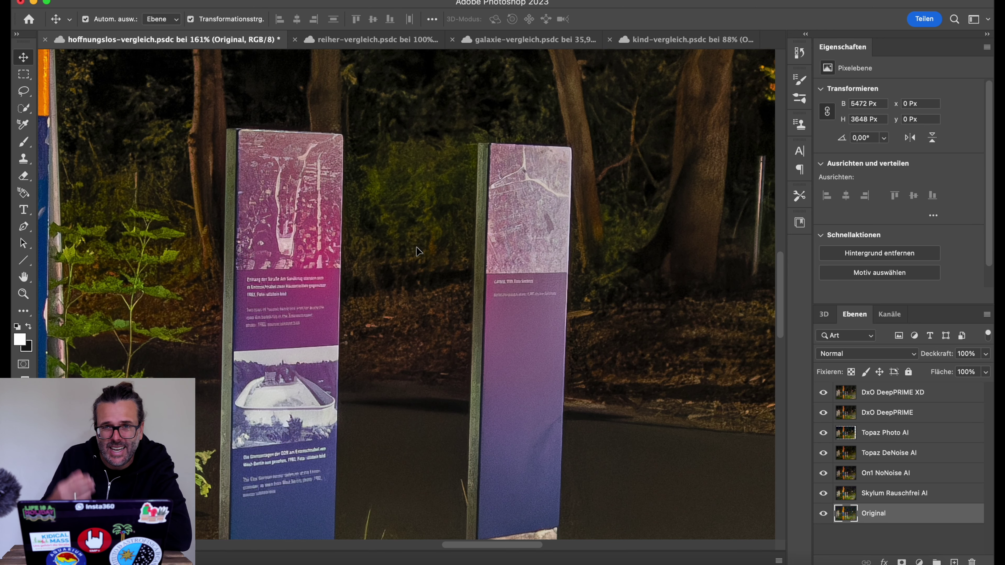
key(super+s)
click(827, 393)
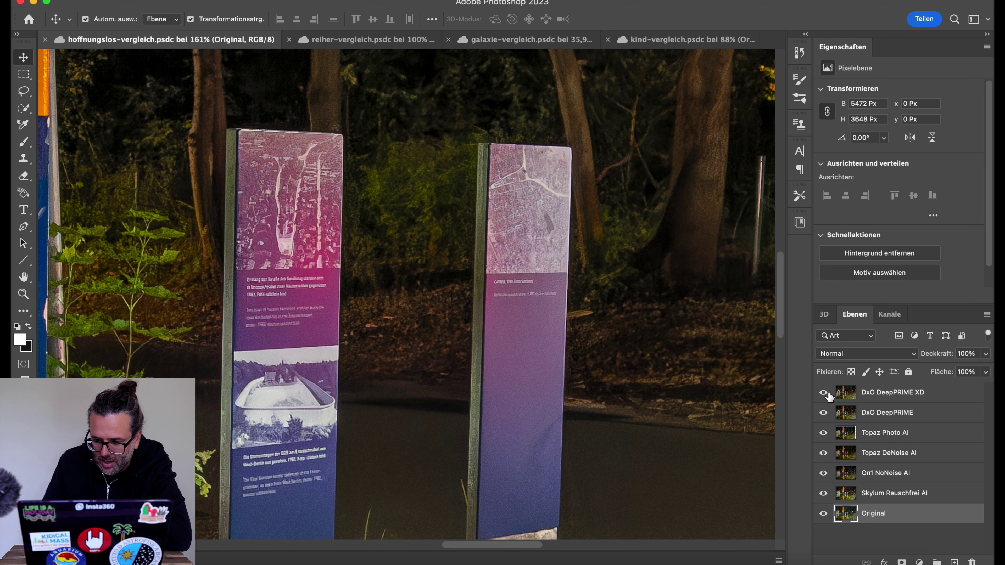
click(824, 394)
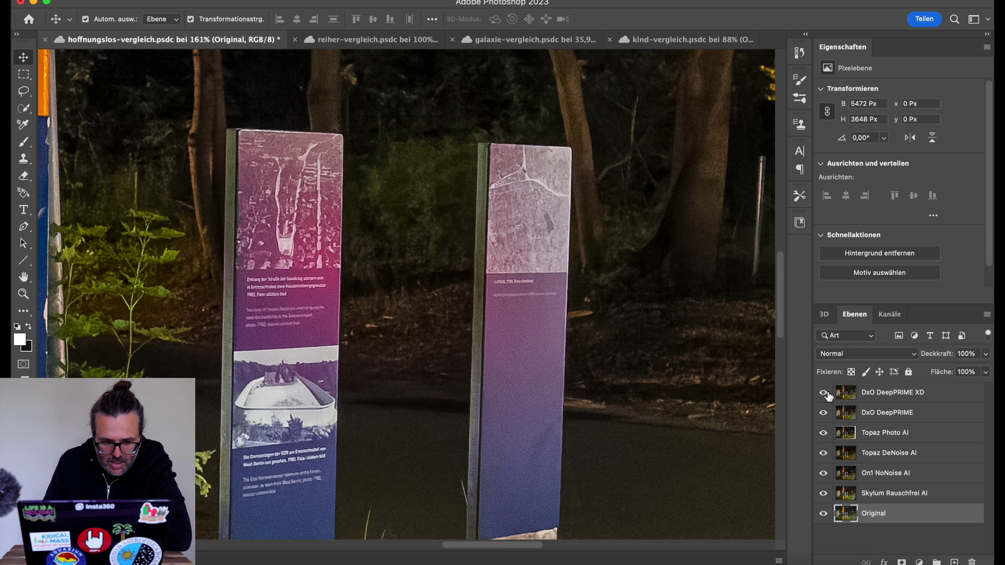
Step: Compare DxO DeepPRIME XD with DxO DeepPRIME on the large blue pillar's text and nearby foliage by toggling the XD layer
scroll(425, 366, left, 10)
scroll(426, 366, down, 5)
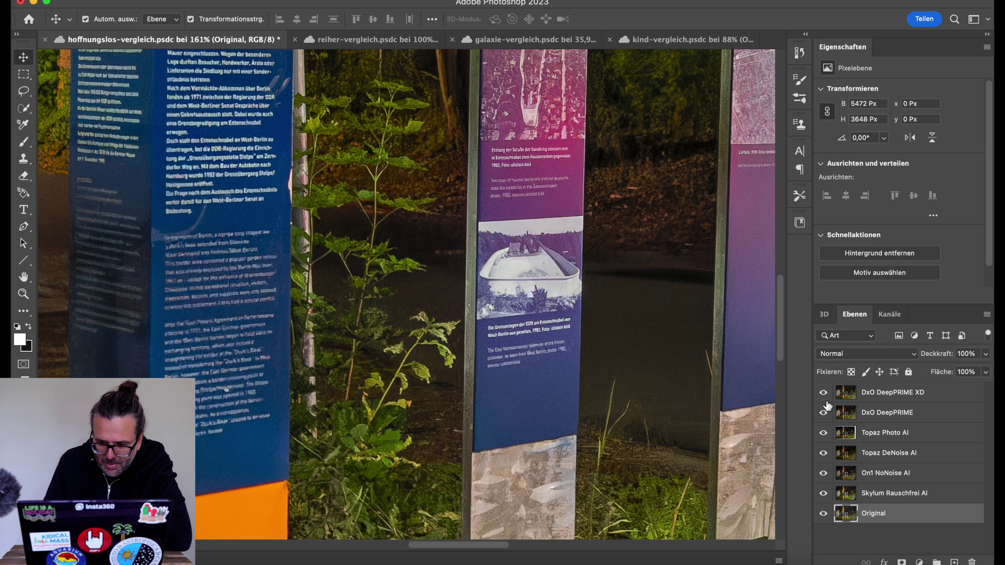
click(823, 392)
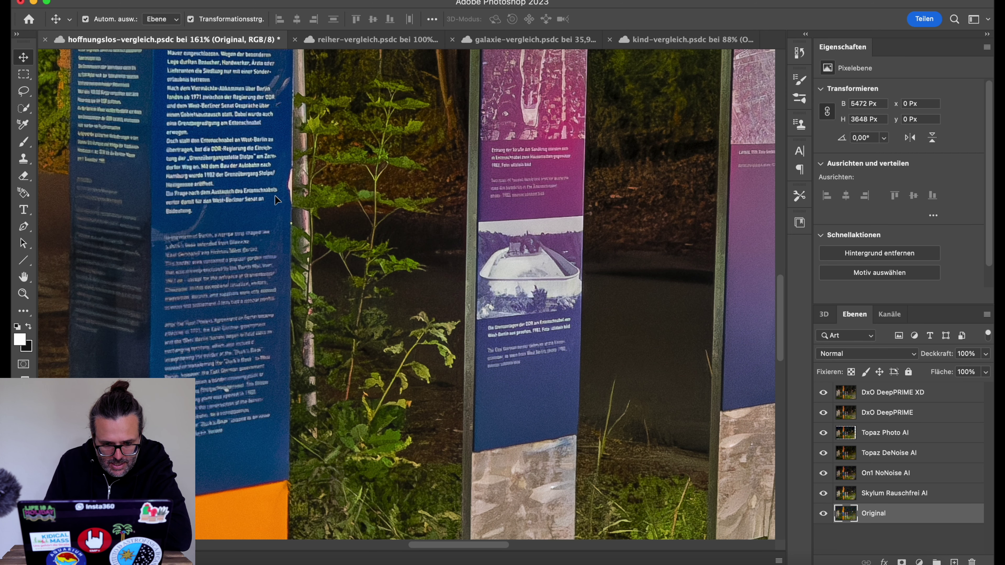
scroll(222, 182, up, 3)
scroll(222, 182, left, 2)
scroll(228, 181, up, 1)
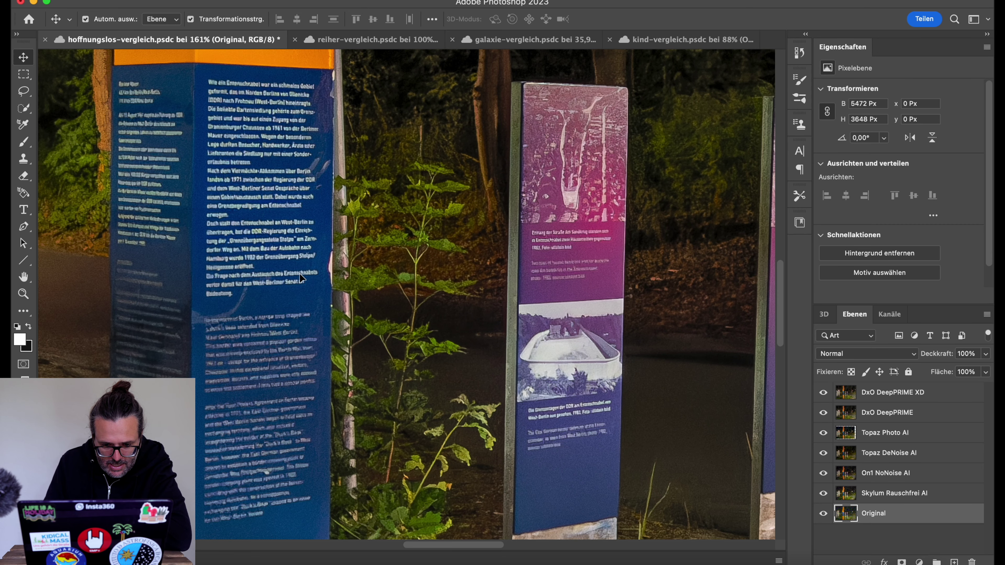
click(823, 392)
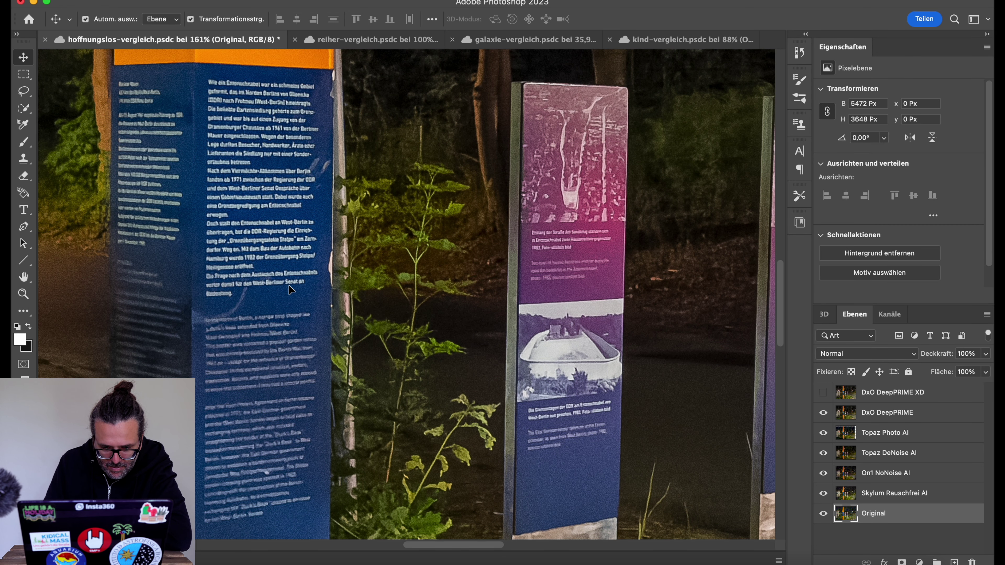
click(824, 393)
Step: Inspect the DxO DeepPRIME XD result on the banner and lamp area and hide its layer to compare with DxO DeepPRIME
scroll(313, 243, left, 15)
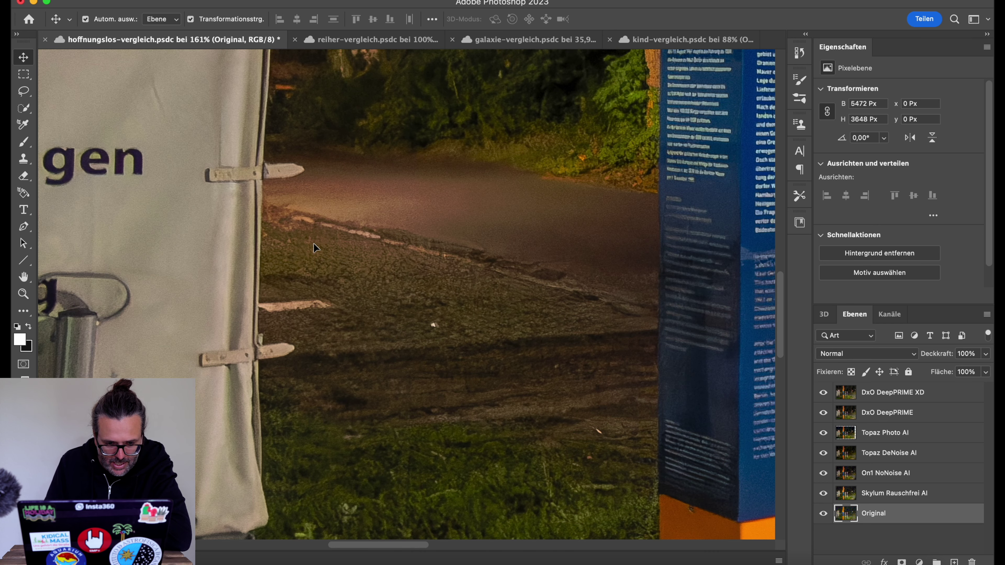
scroll(313, 243, up, 2)
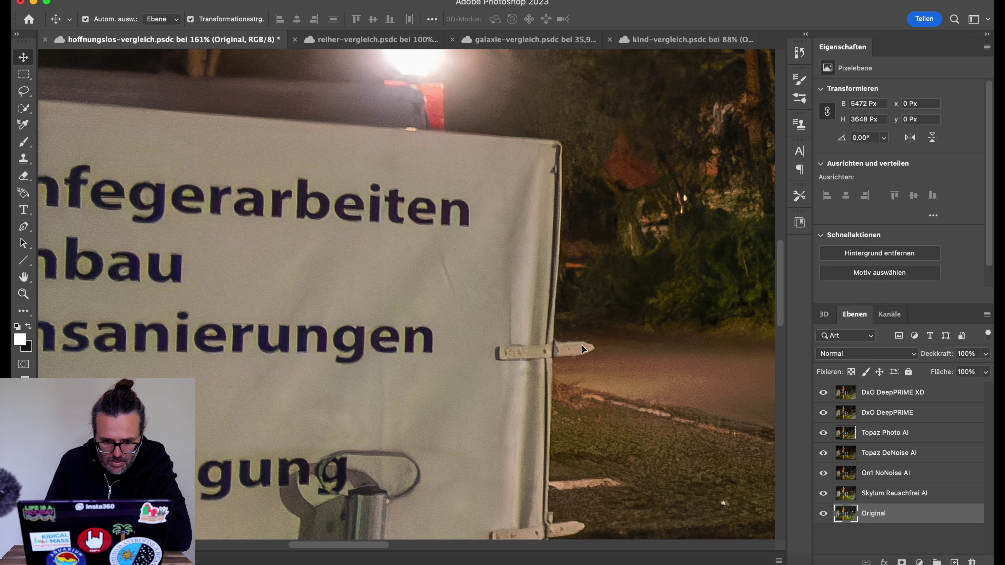
click(823, 393)
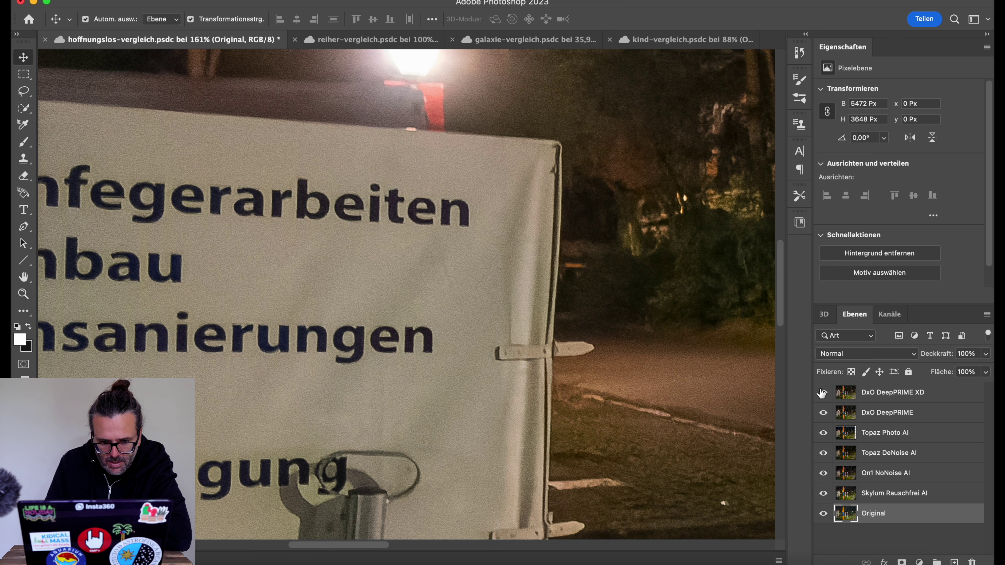
Step: View the DxO DeepPRIME result across the info pillars, trees and road at 101% zoom
scroll(678, 342, down, 5)
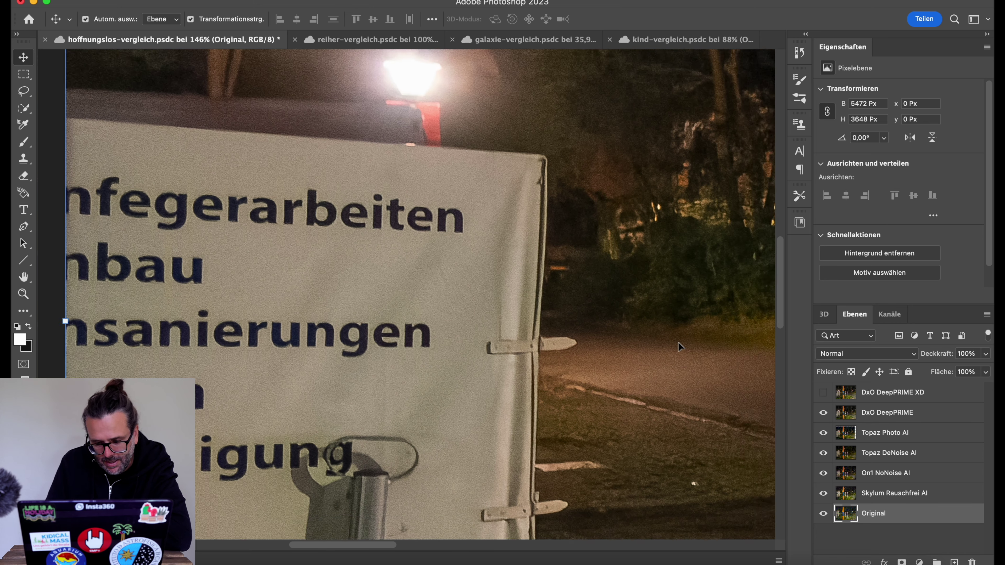
scroll(678, 343, right, 10)
scroll(677, 343, right, 10)
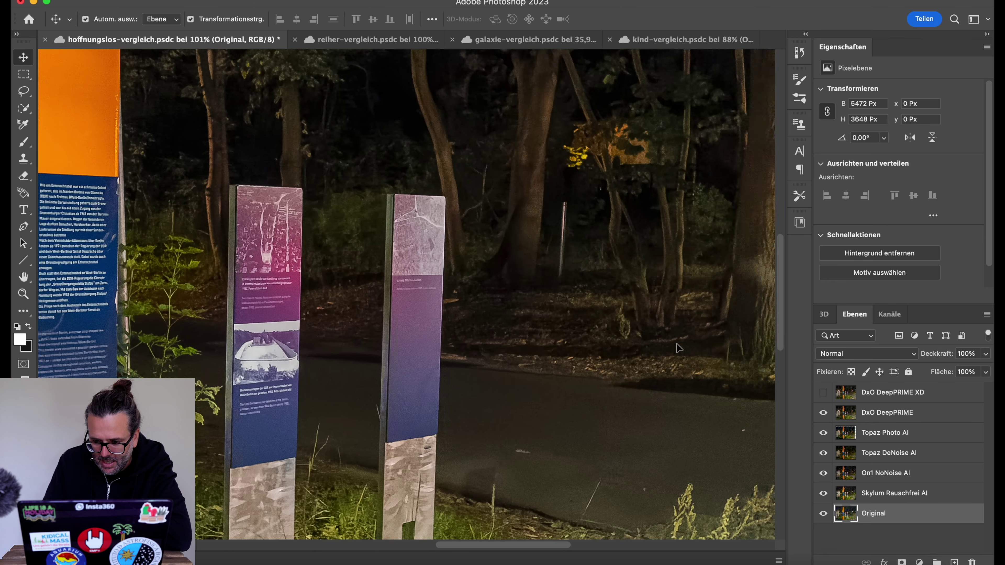